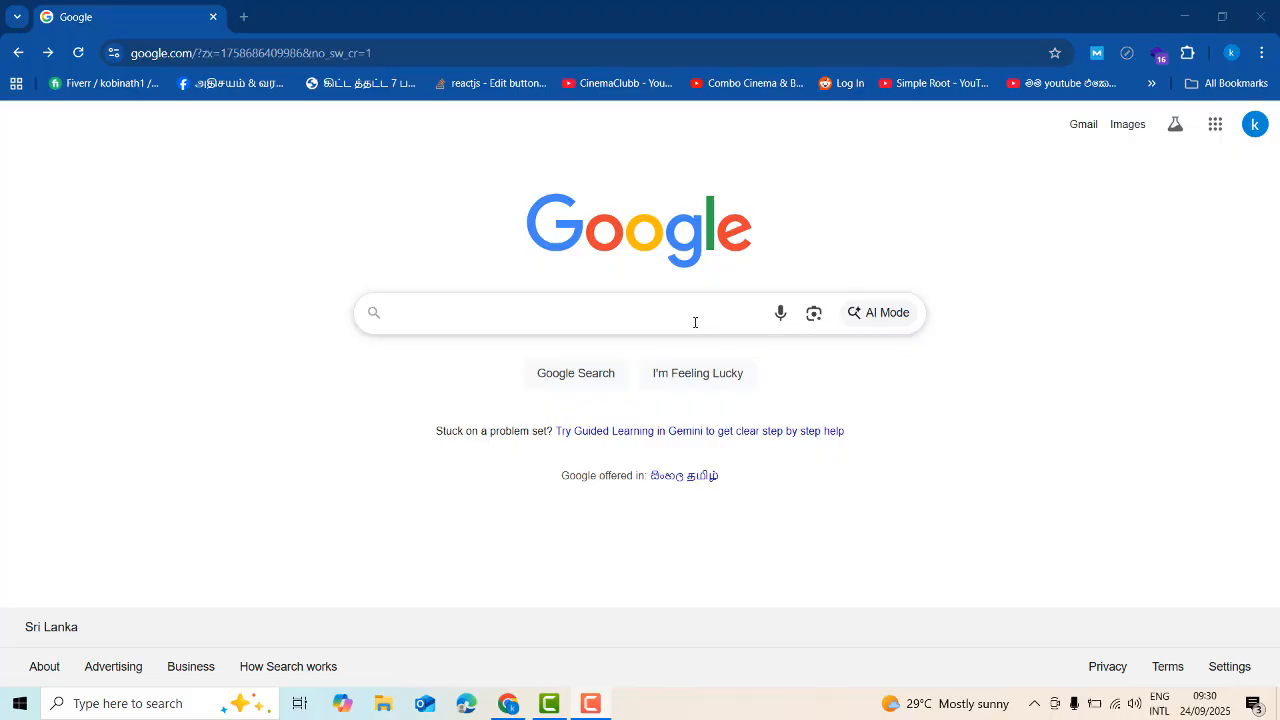
Search Google for "whisk ai" and open the Whisk labs.google/fx result.
{"action": "left_click", "coordinate": [696, 324]}
{"action": "type", "text": "w"}
{"action": "key", "text": "Down"}
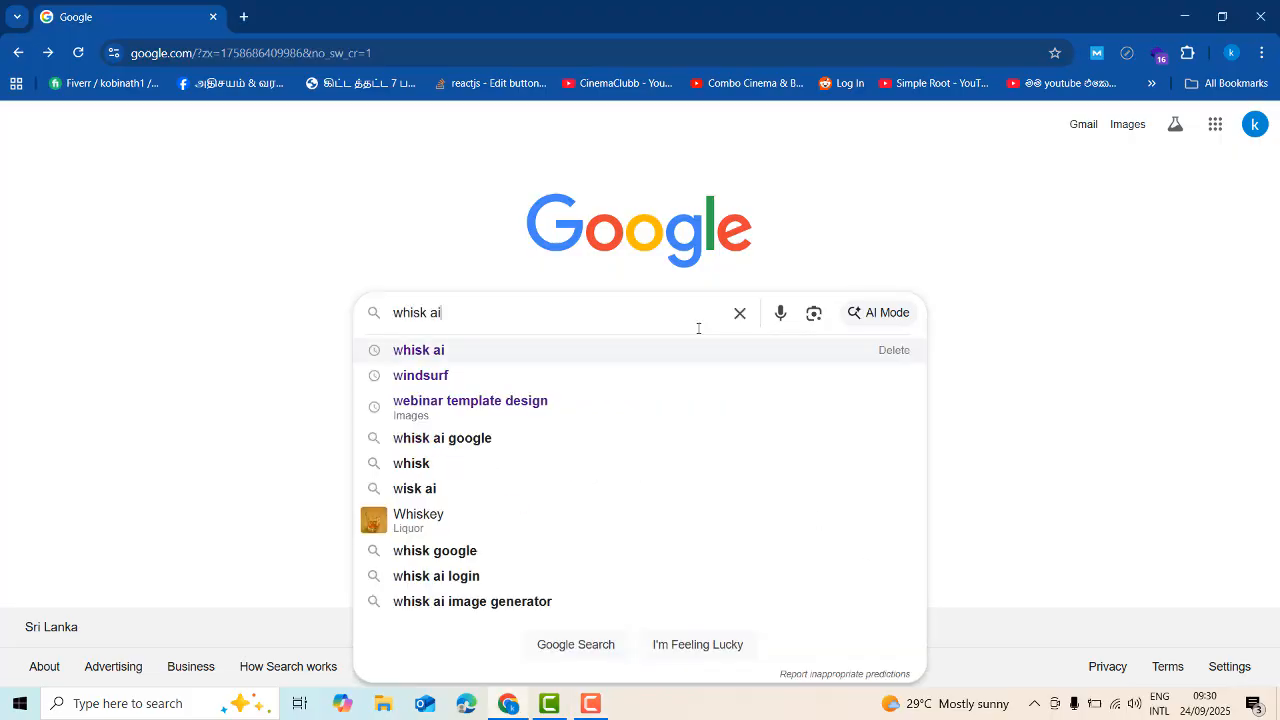
{"action": "key", "text": "Return"}
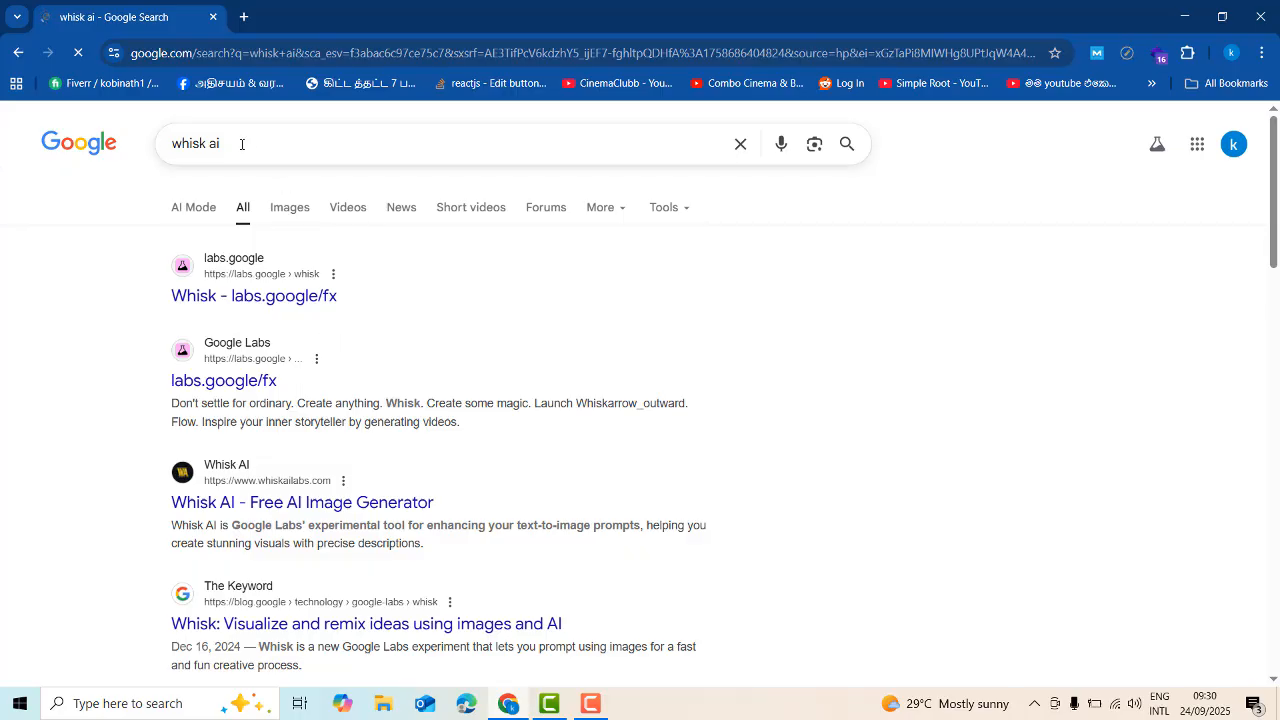
{"action": "left_click_drag", "start_coordinate": [173, 143], "coordinate": [232, 150]}
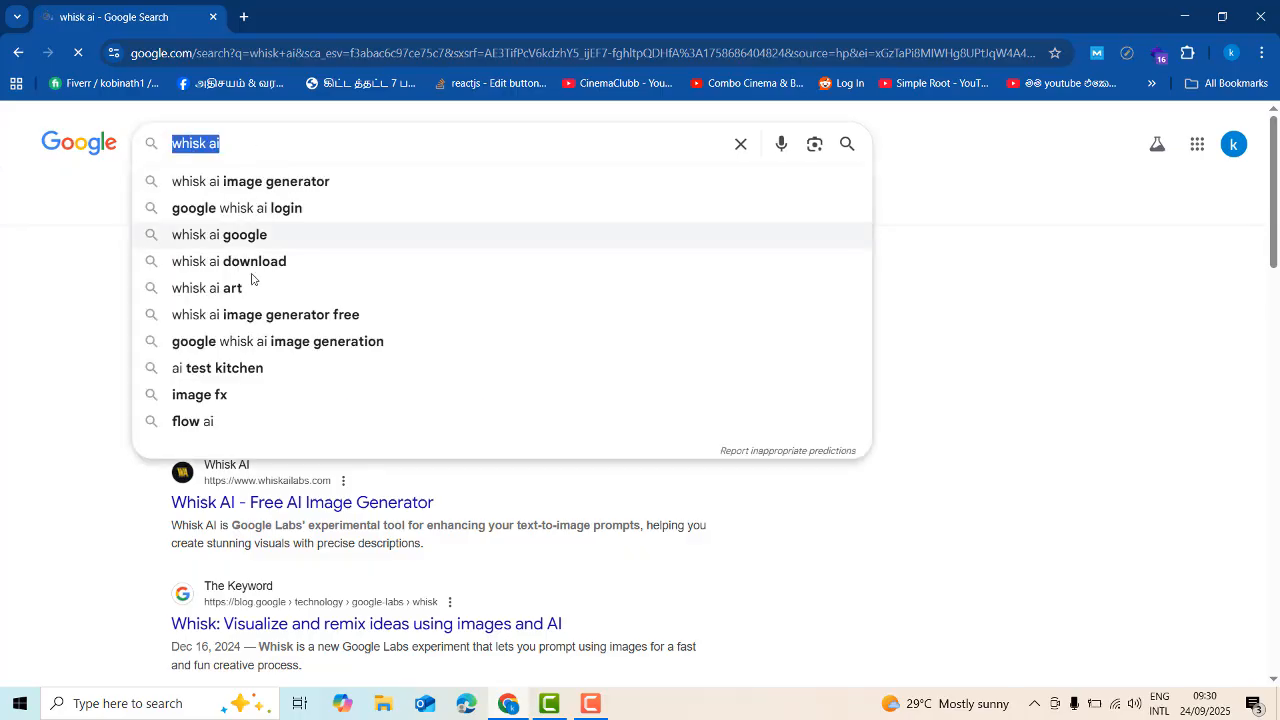
{"action": "left_click", "coordinate": [6, 266]}
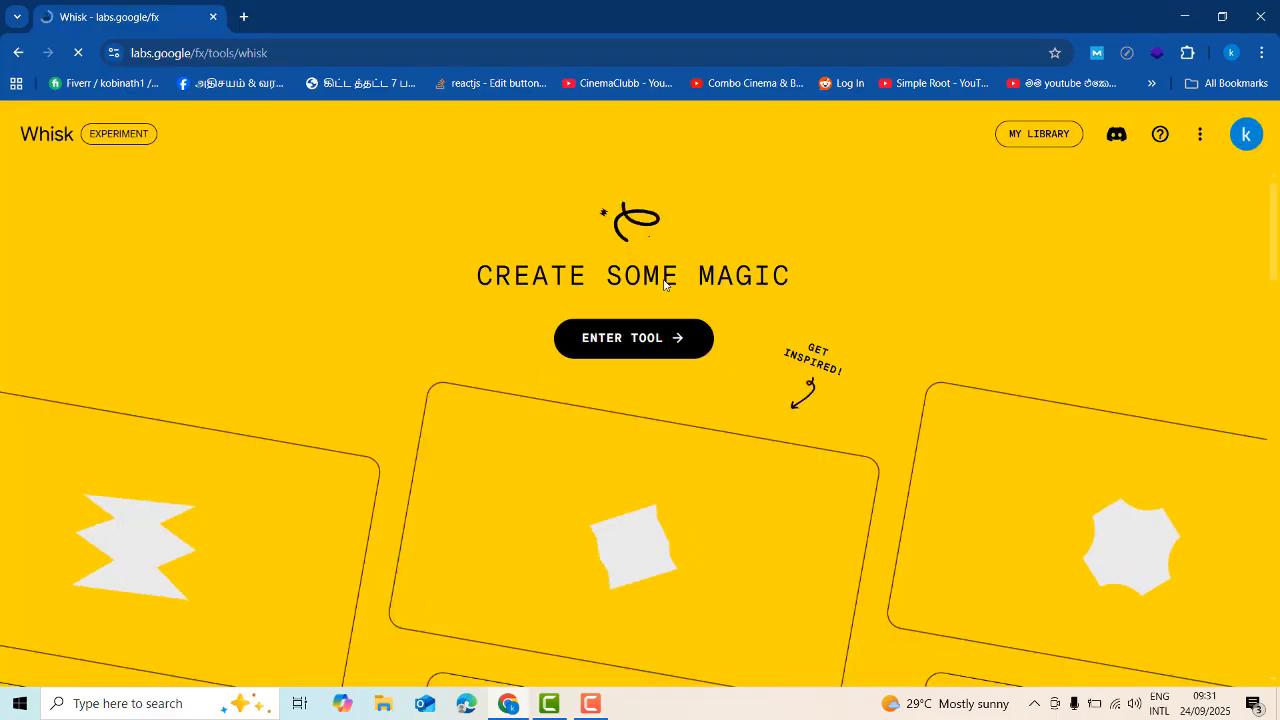
Enter the Whisk tool from its landing page and dismiss the Kaspersky notification.
{"action": "scroll", "coordinate": [1140, 391], "scroll_direction": "down", "scroll_amount": 5}
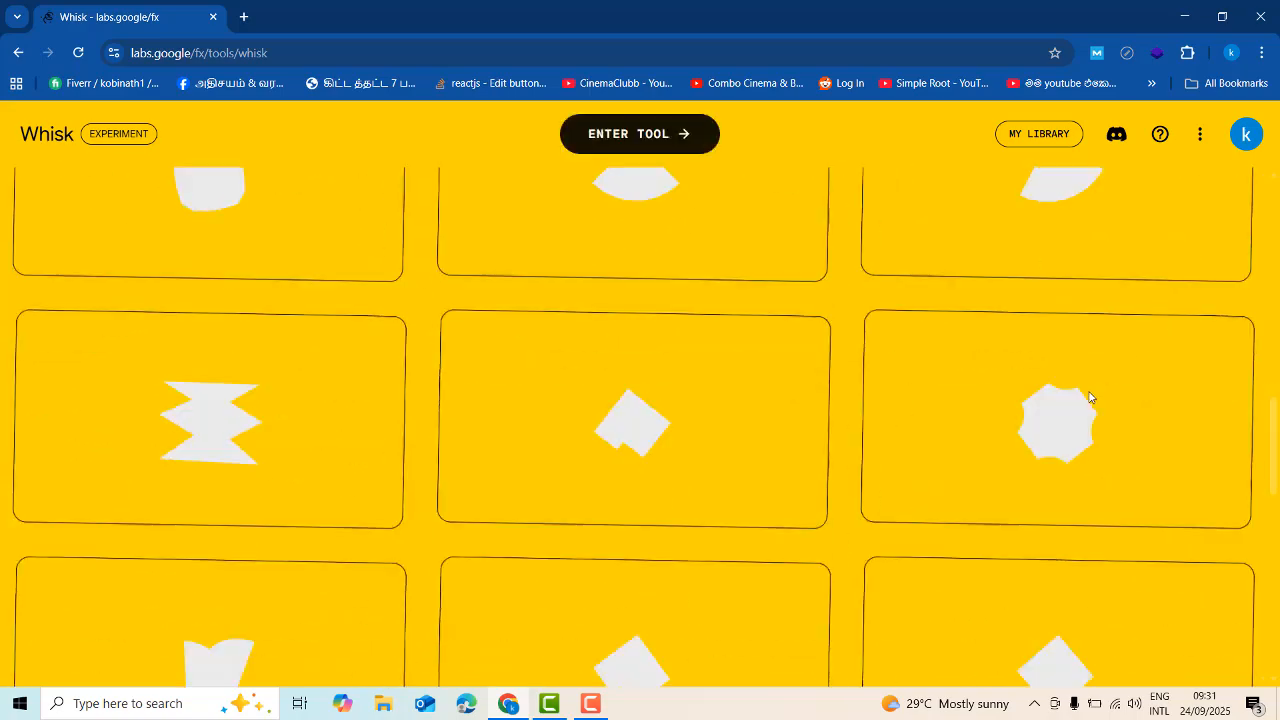
{"action": "scroll", "coordinate": [1090, 398], "scroll_direction": "up", "scroll_amount": 5}
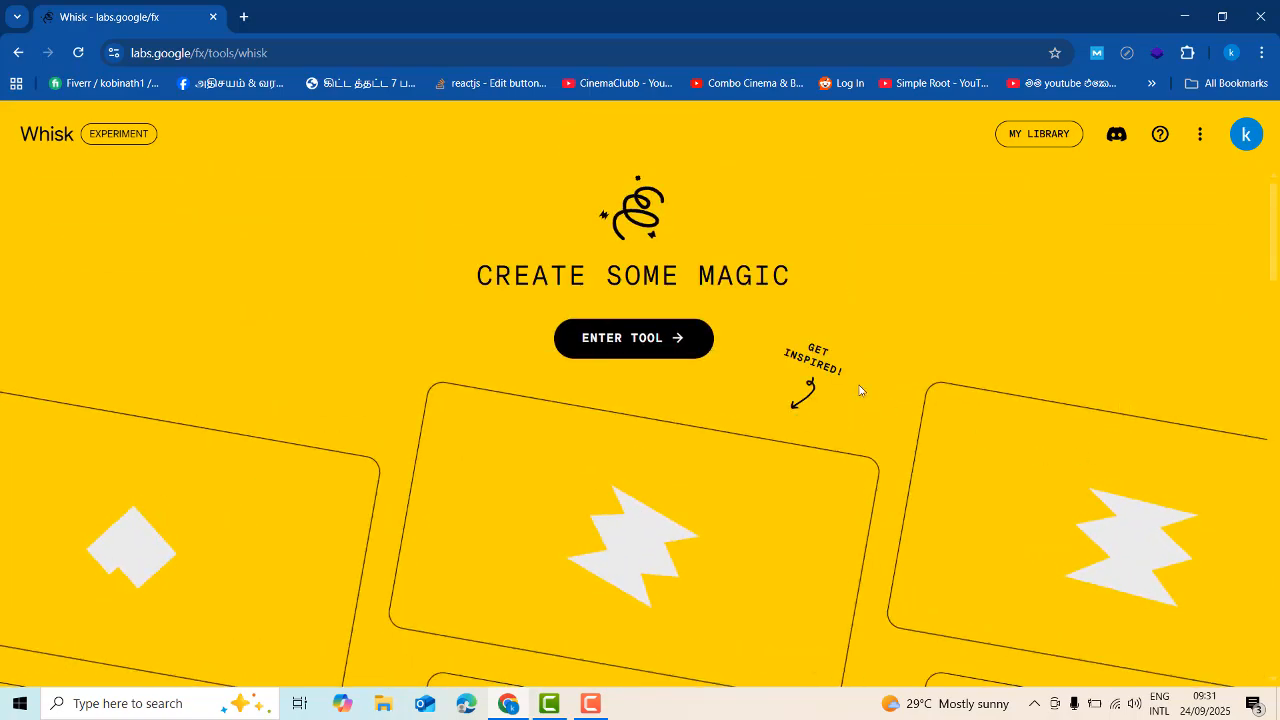
{"action": "left_click", "coordinate": [672, 343]}
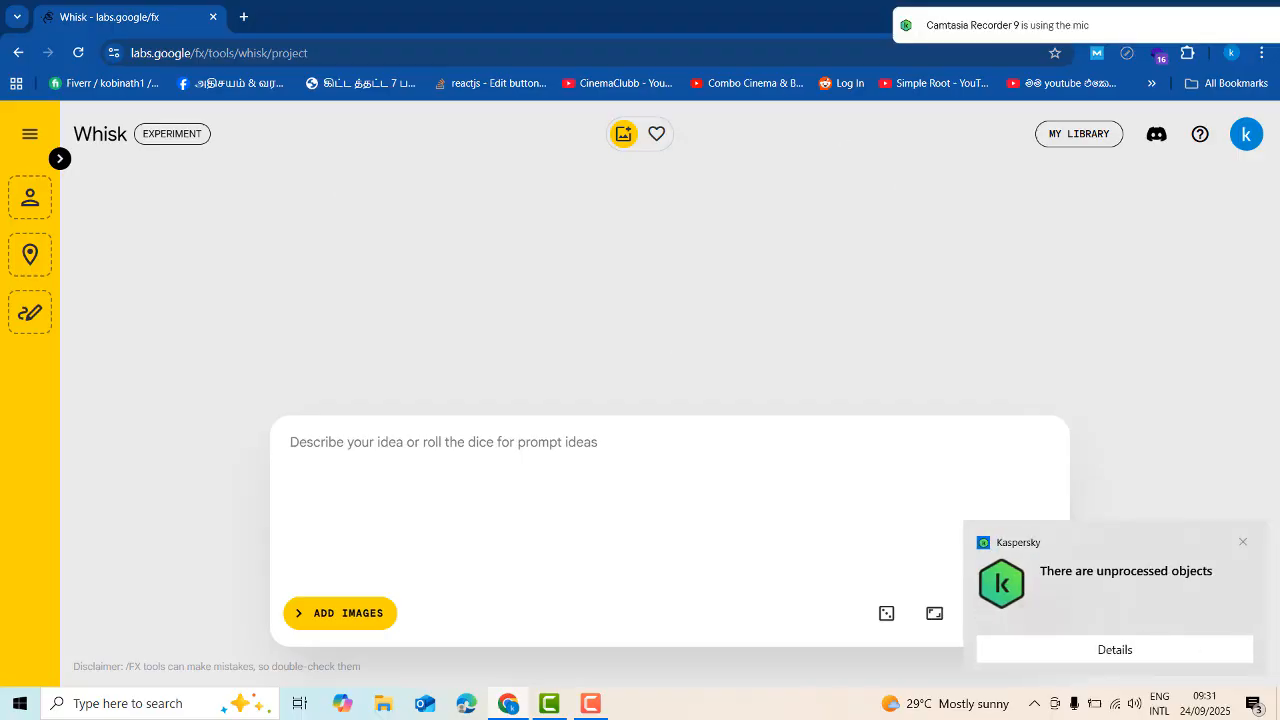
{"action": "left_click", "coordinate": [1243, 542]}
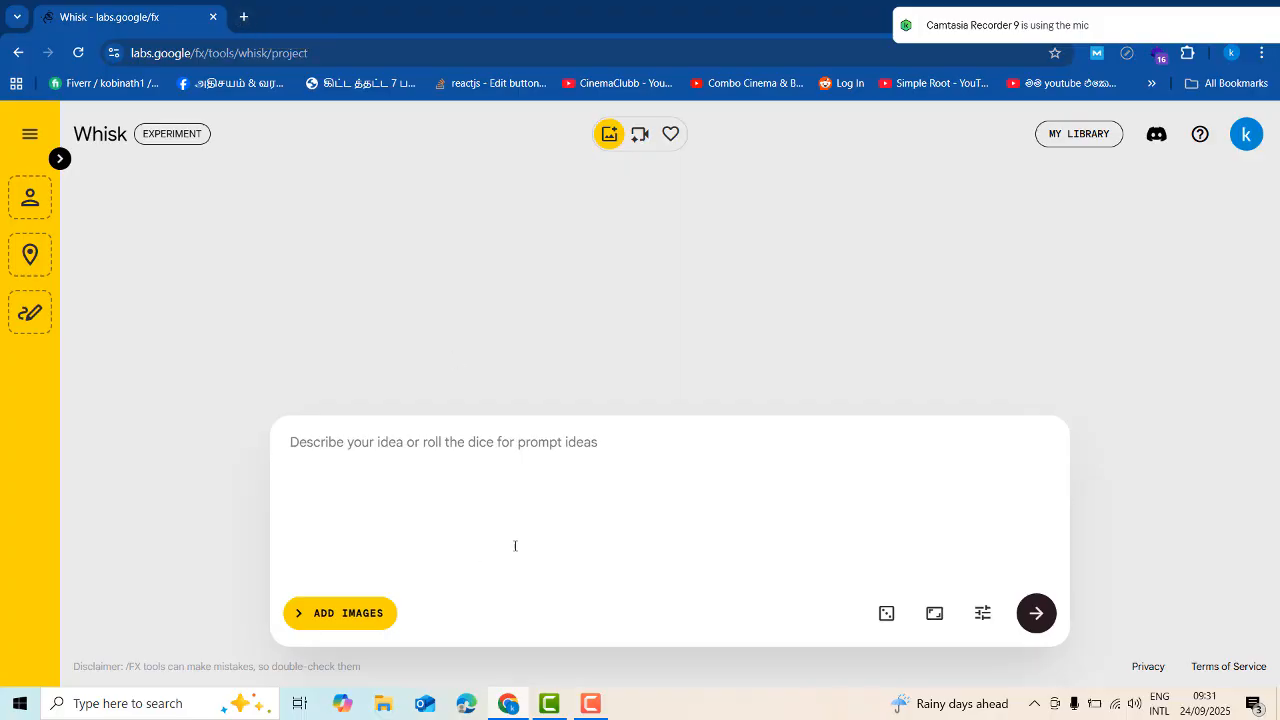
Open the Google homepage in a new browser tab alongside the Whisk project.
{"action": "left_click", "coordinate": [243, 17]}
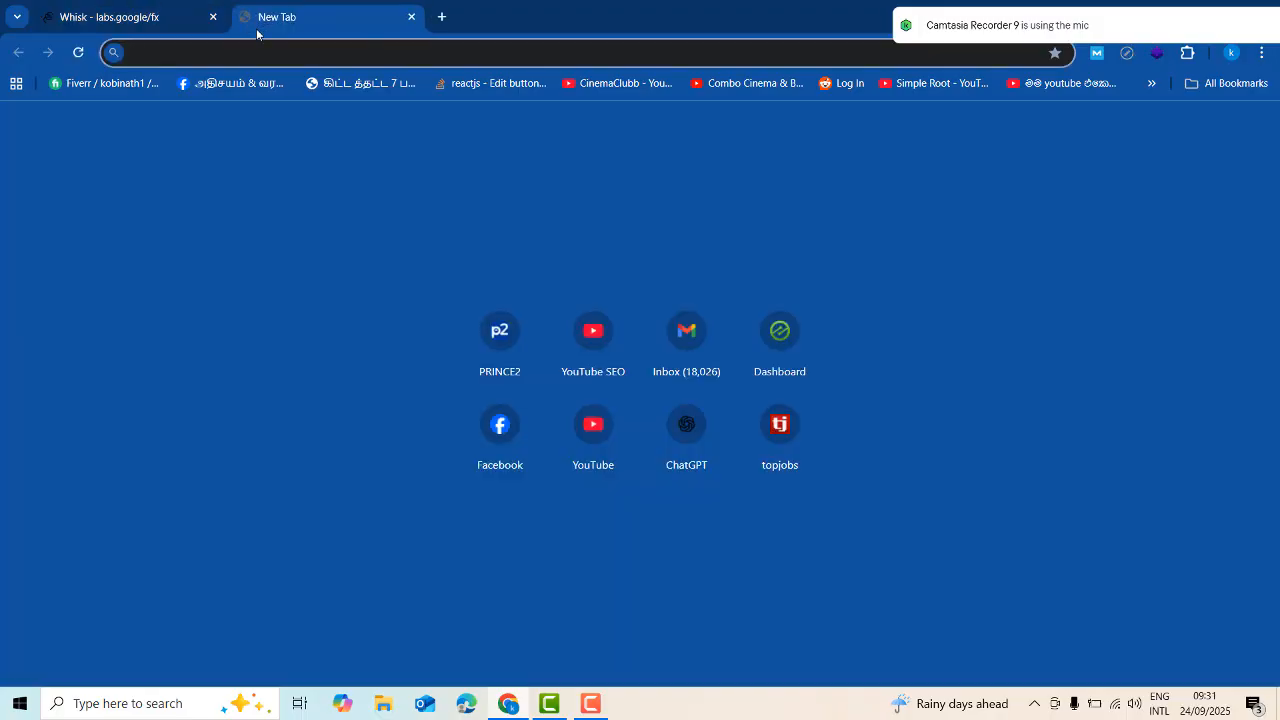
{"action": "type", "text": "g"}
{"action": "key", "text": "Return"}
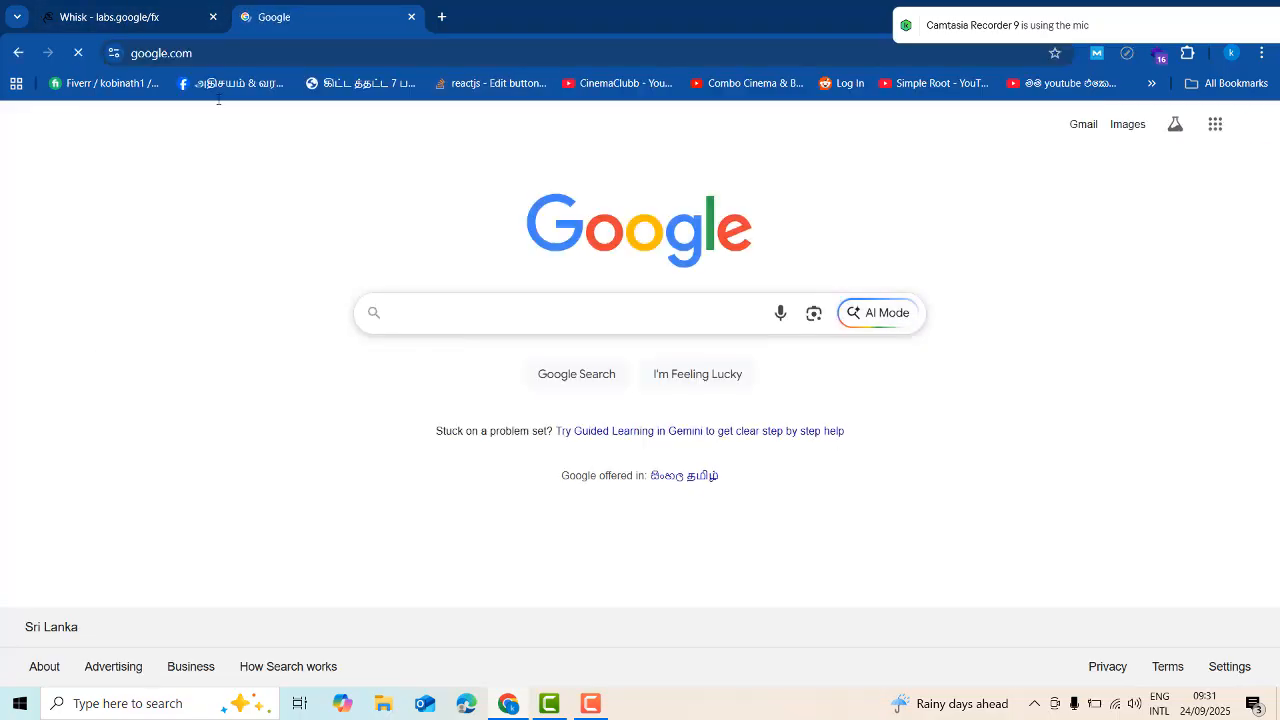
{"action": "left_click", "coordinate": [143, 27]}
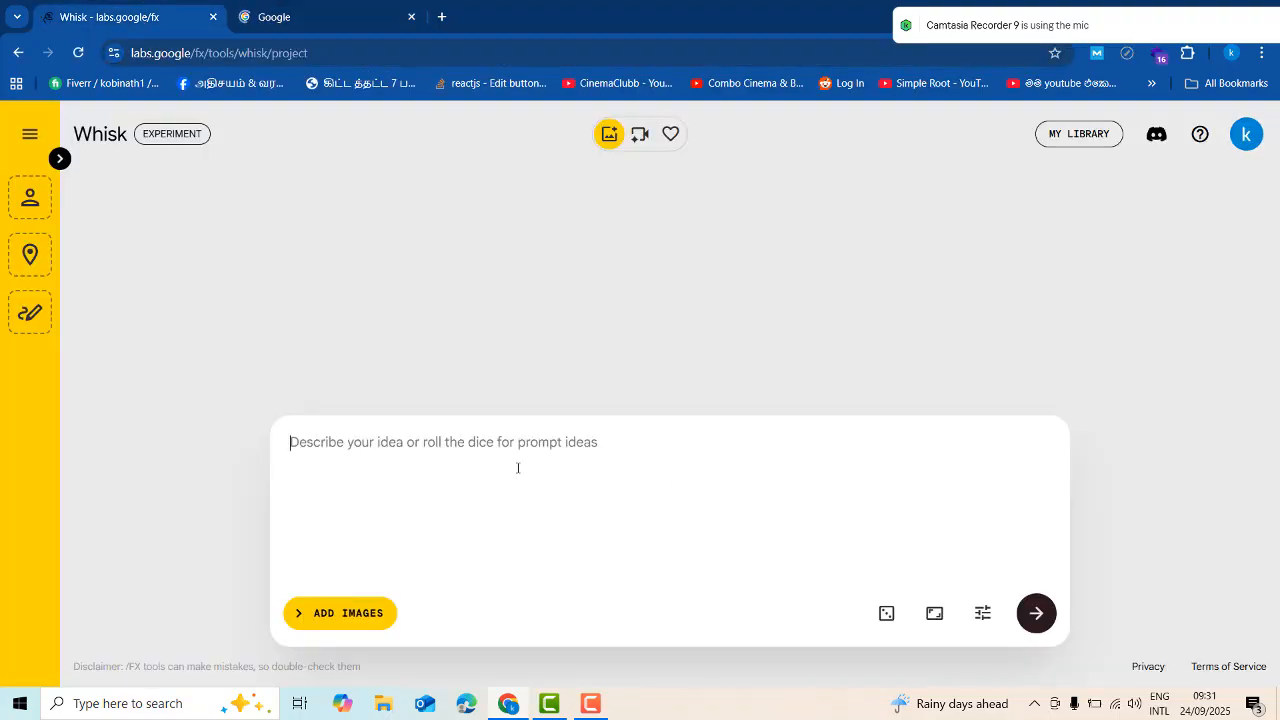
{"action": "left_click", "coordinate": [340, 11]}
Search Google for "chartgpt ai" and open the chatgpt.com result.
{"action": "left_click", "coordinate": [486, 328]}
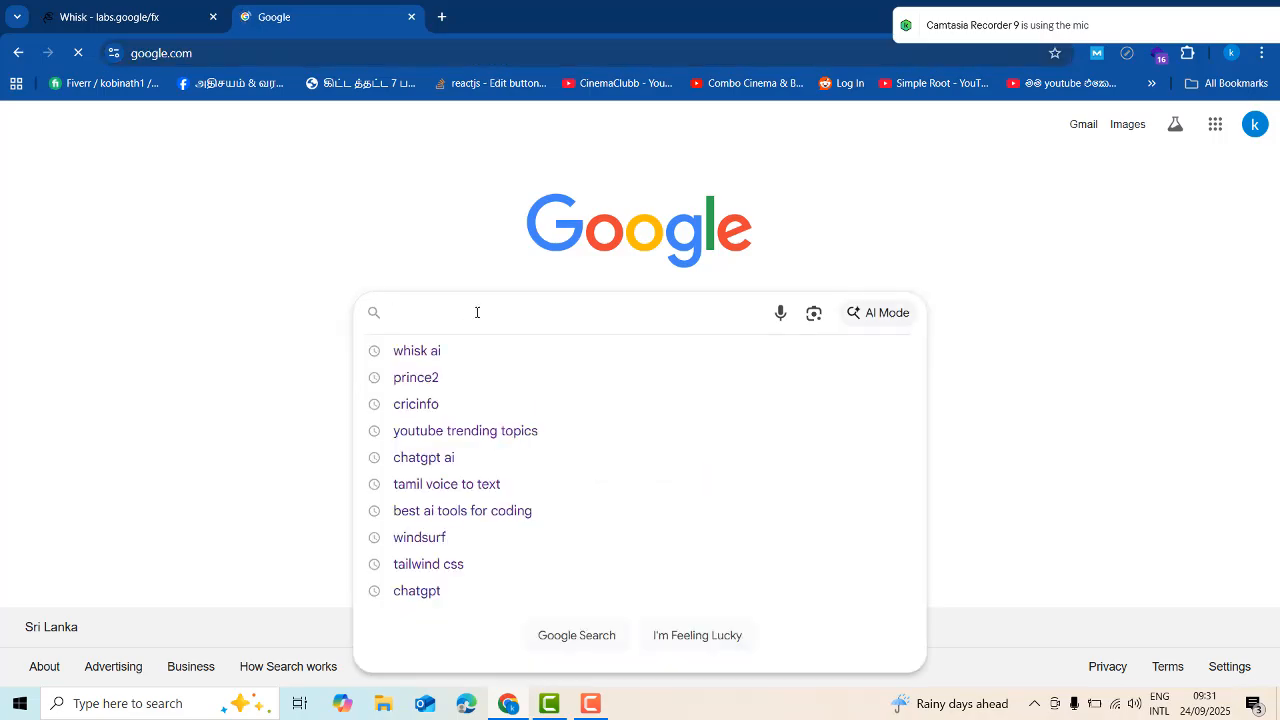
{"action": "type", "text": "chart ai"}
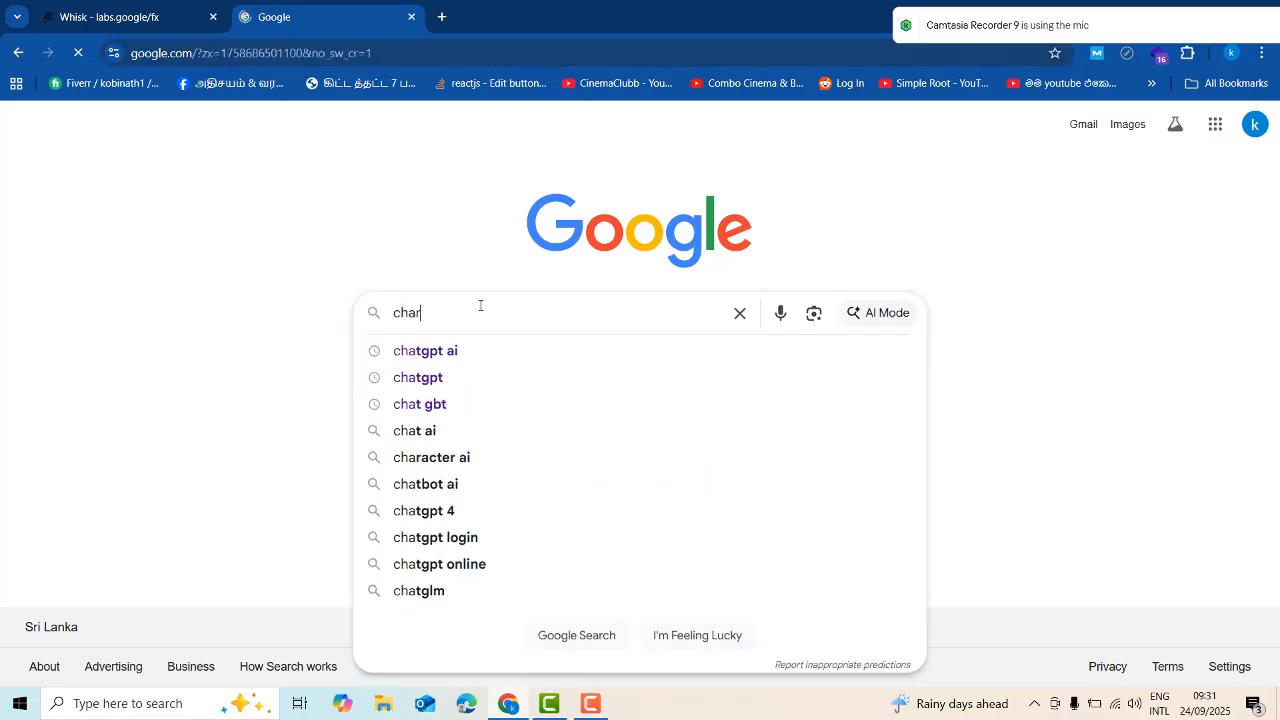
{"action": "key", "text": "BackSpace"}
{"action": "key", "text": "BackSpace"}
{"action": "key", "text": "BackSpace"}
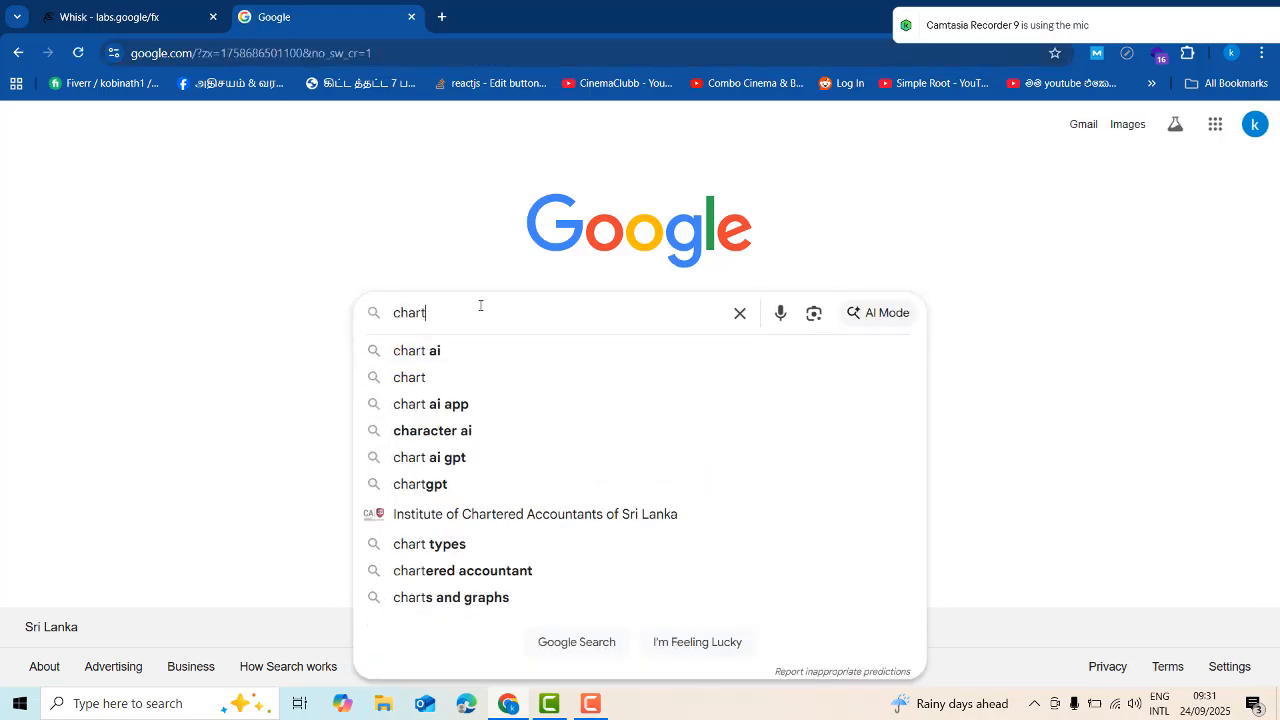
{"action": "type", "text": "gpt "}
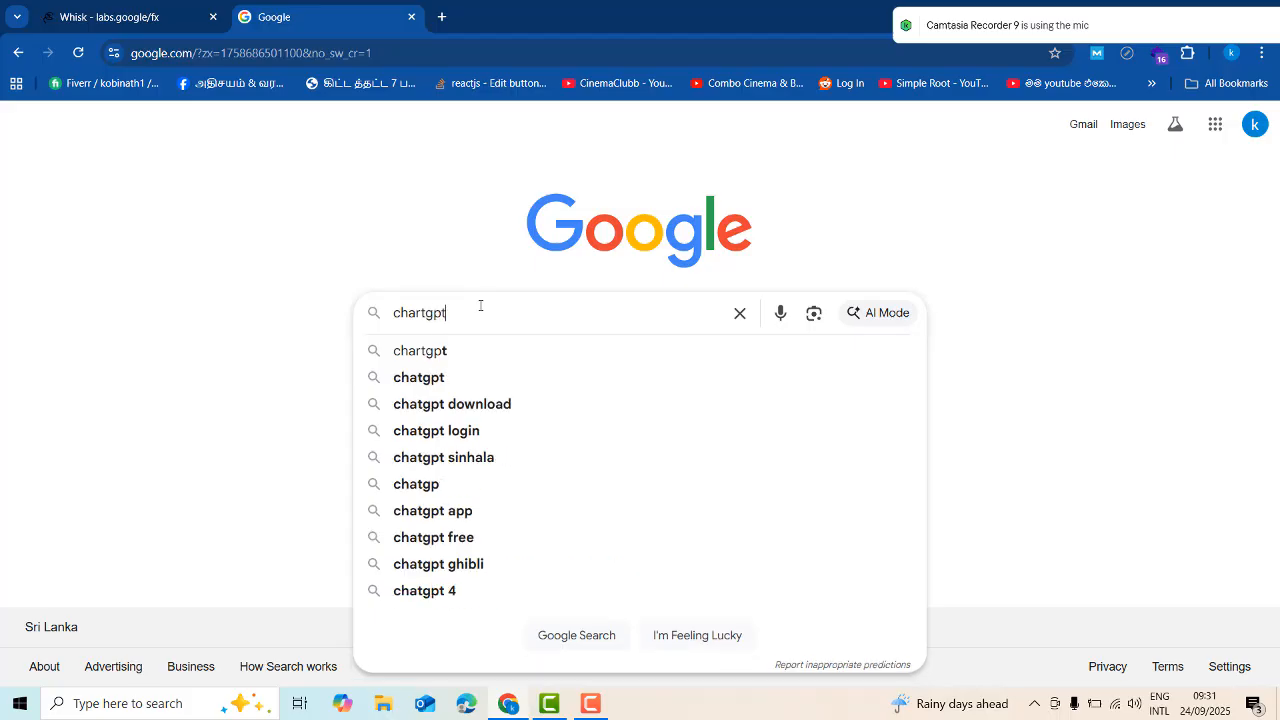
{"action": "type", "text": "ai"}
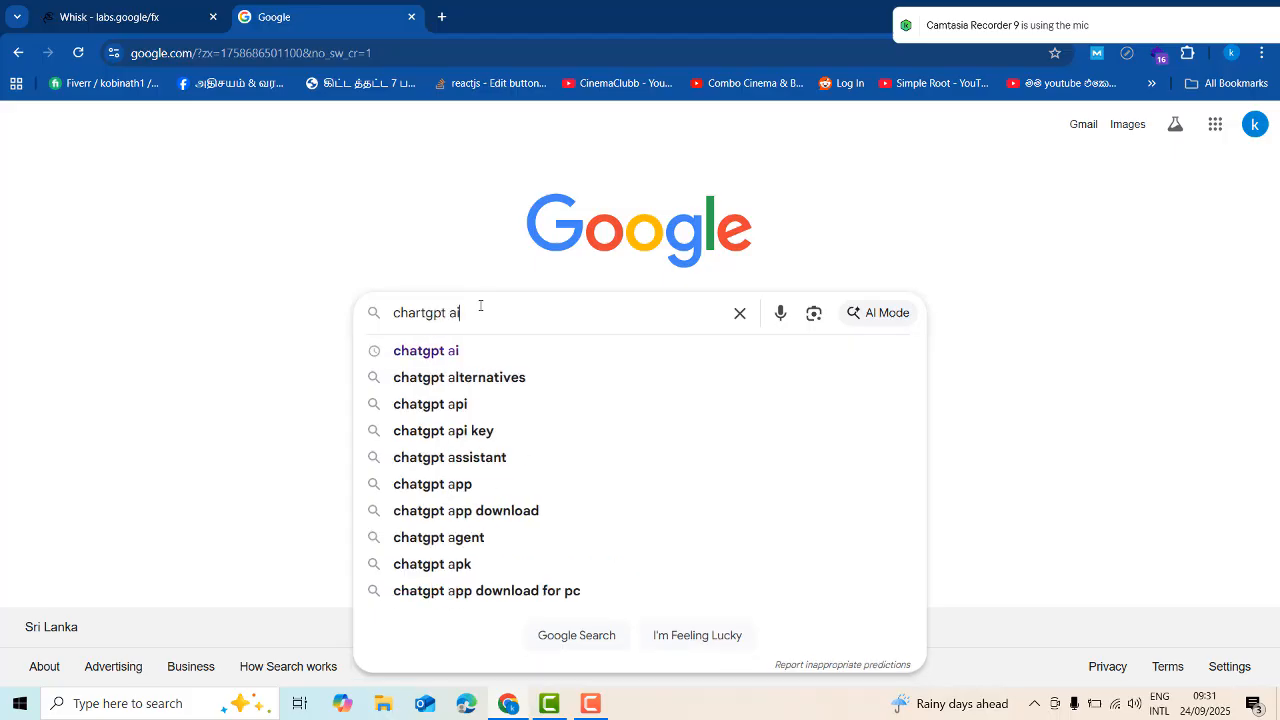
{"action": "key", "text": "Return"}
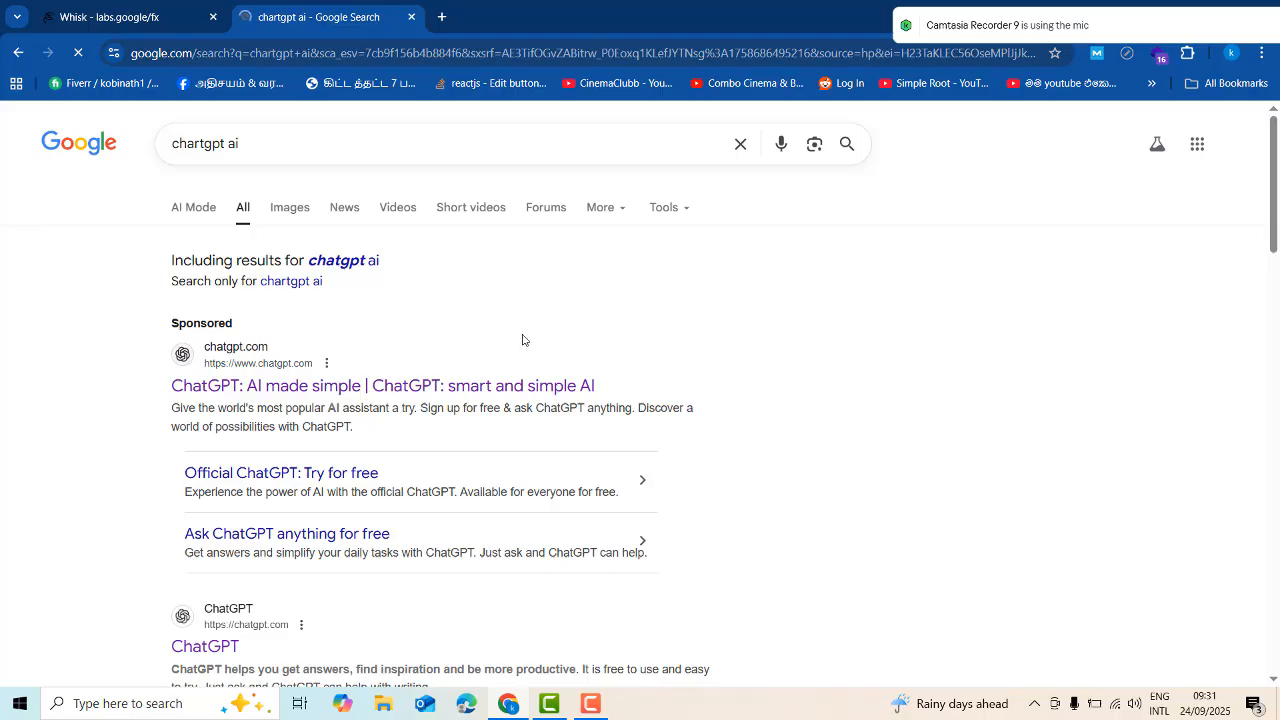
{"action": "scroll", "coordinate": [400, 490], "scroll_direction": "down", "scroll_amount": 2}
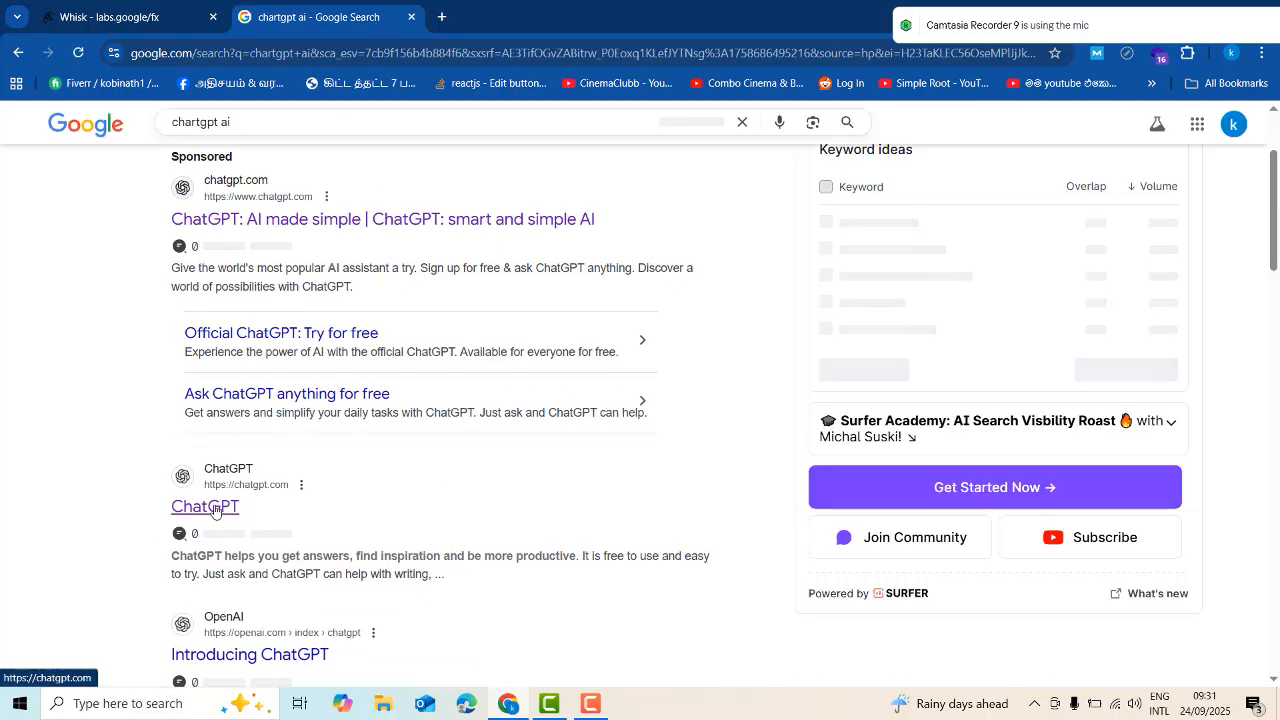
{"action": "left_click", "coordinate": [234, 510]}
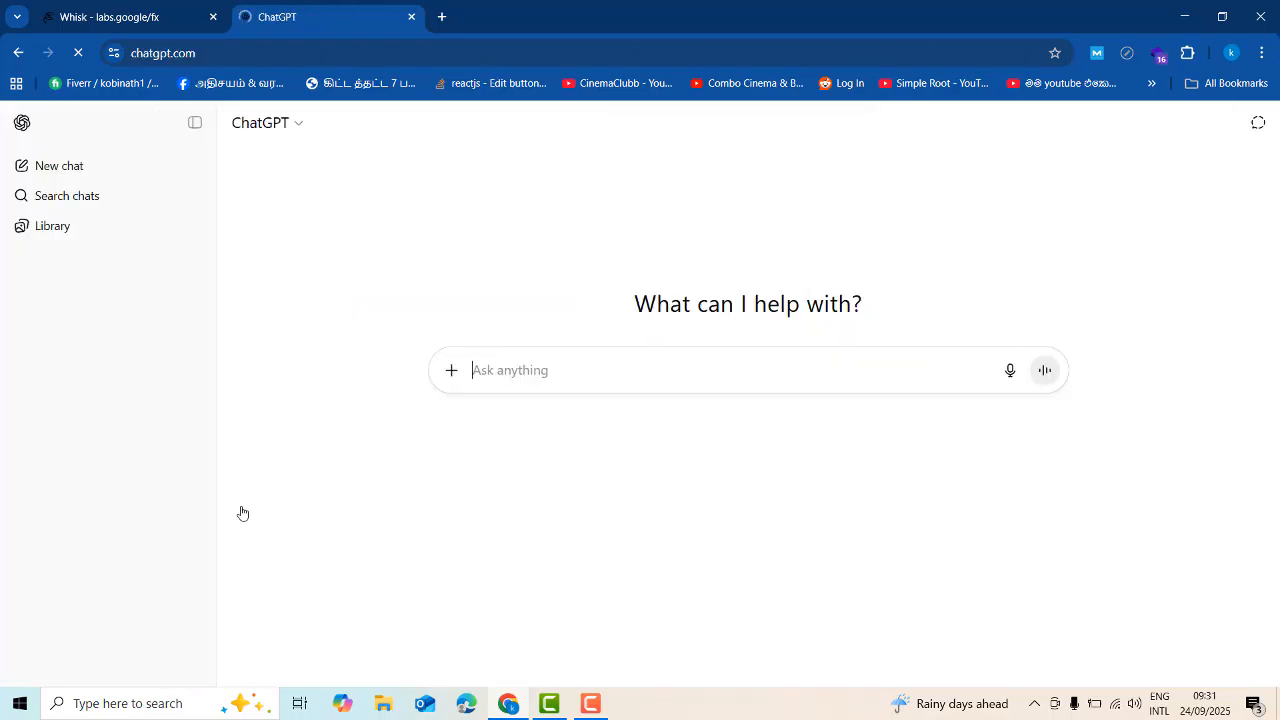
{"action": "left_click", "coordinate": [180, 16]}
{"action": "left_click", "coordinate": [335, 12]}
{"action": "left_click", "coordinate": [172, 12]}
{"action": "left_click", "coordinate": [292, 14]}
{"action": "left_click", "coordinate": [154, 10]}
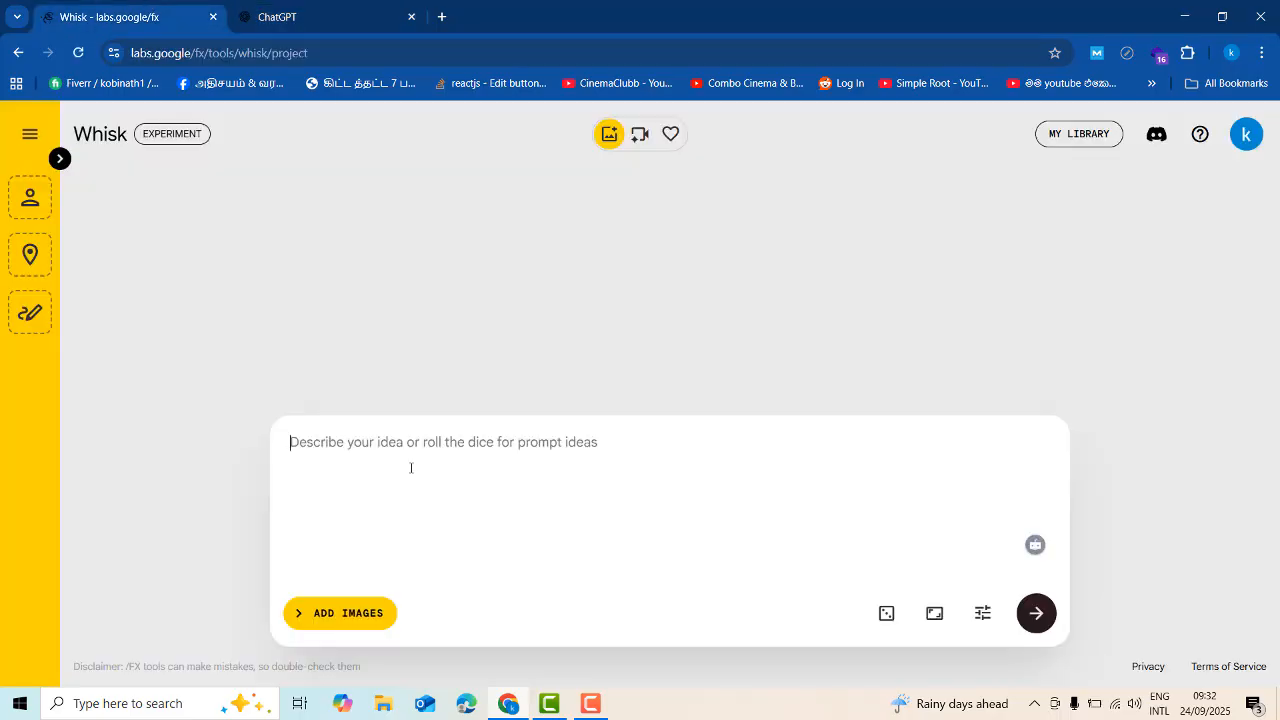
Switch to ChatGPT and begin the message with "act as a world best ai prompt geneator for images".
{"action": "left_click", "coordinate": [318, 8]}
{"action": "type", "text": "act"}
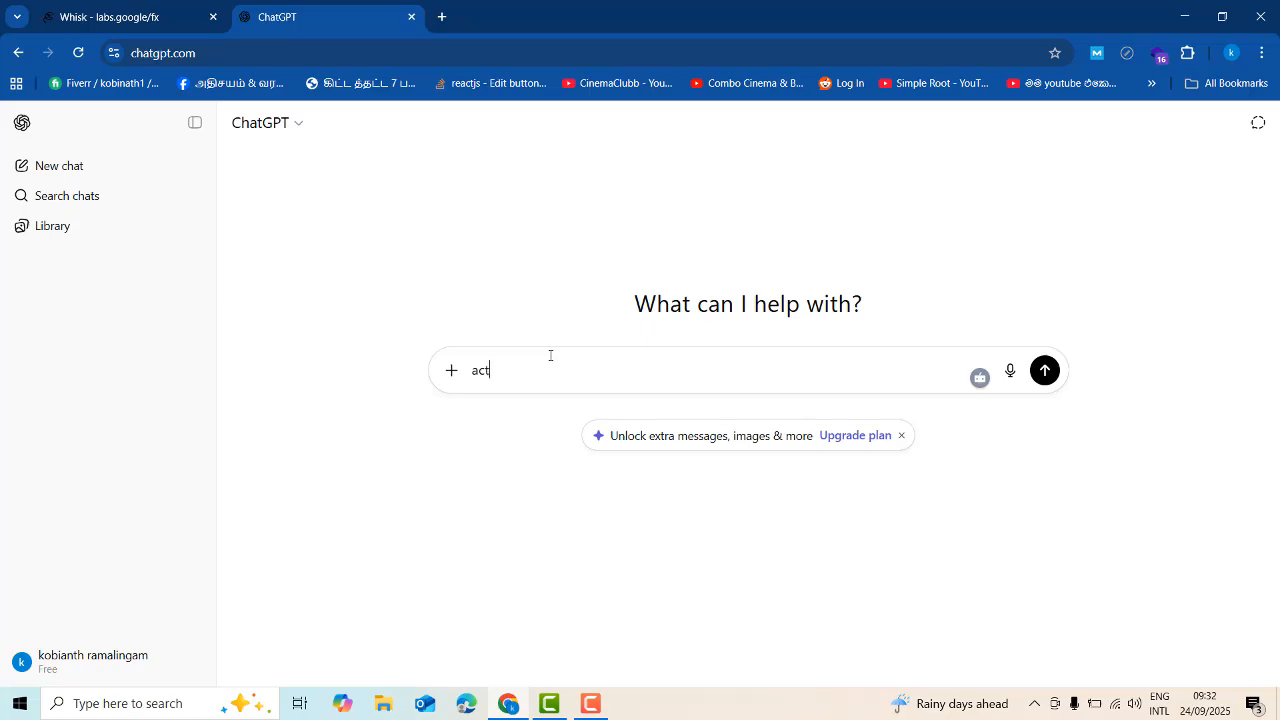
{"action": "type", "text": " as a world best pro"}
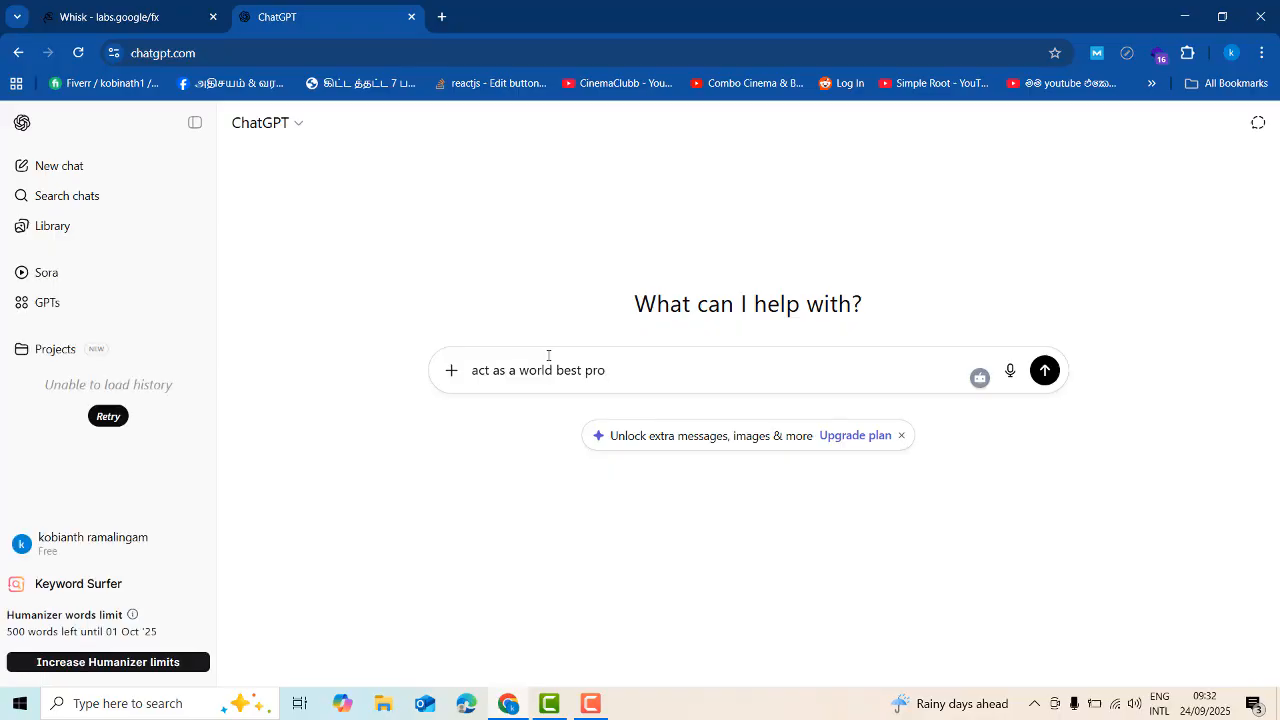
{"action": "type", "text": "mpt geneator for images"}
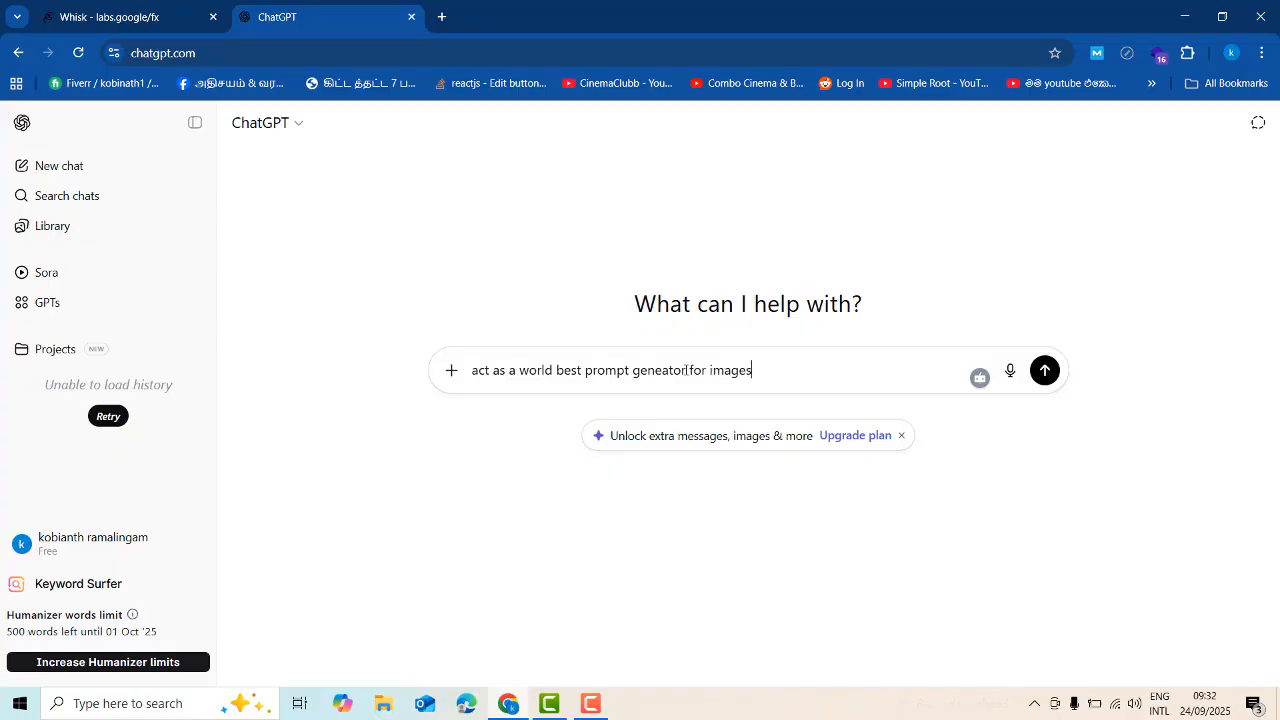
{"action": "type", "text": " :"}
{"action": "key", "text": "ctrl+Left"}
{"action": "key", "text": "ctrl+Left"}
{"action": "key", "text": "ctrl+Left"}
{"action": "key", "text": "ctrl+Left"}
{"action": "key", "text": "ctrl+Left"}
{"action": "type", "text": "ai"}
{"action": "left_click", "coordinate": [862, 367]}
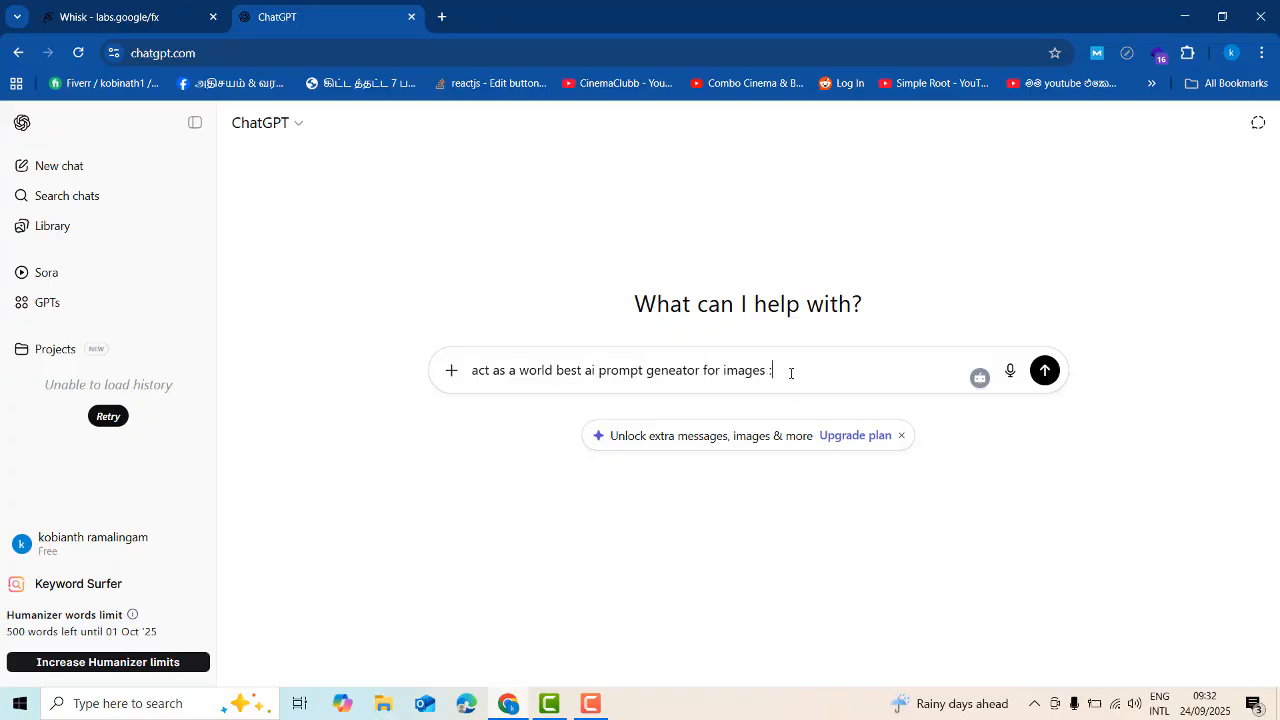
Continue the message with "here is the text : two girls speaking infort of the camara".
{"action": "type", "text": "here is the text : two girls spec"}
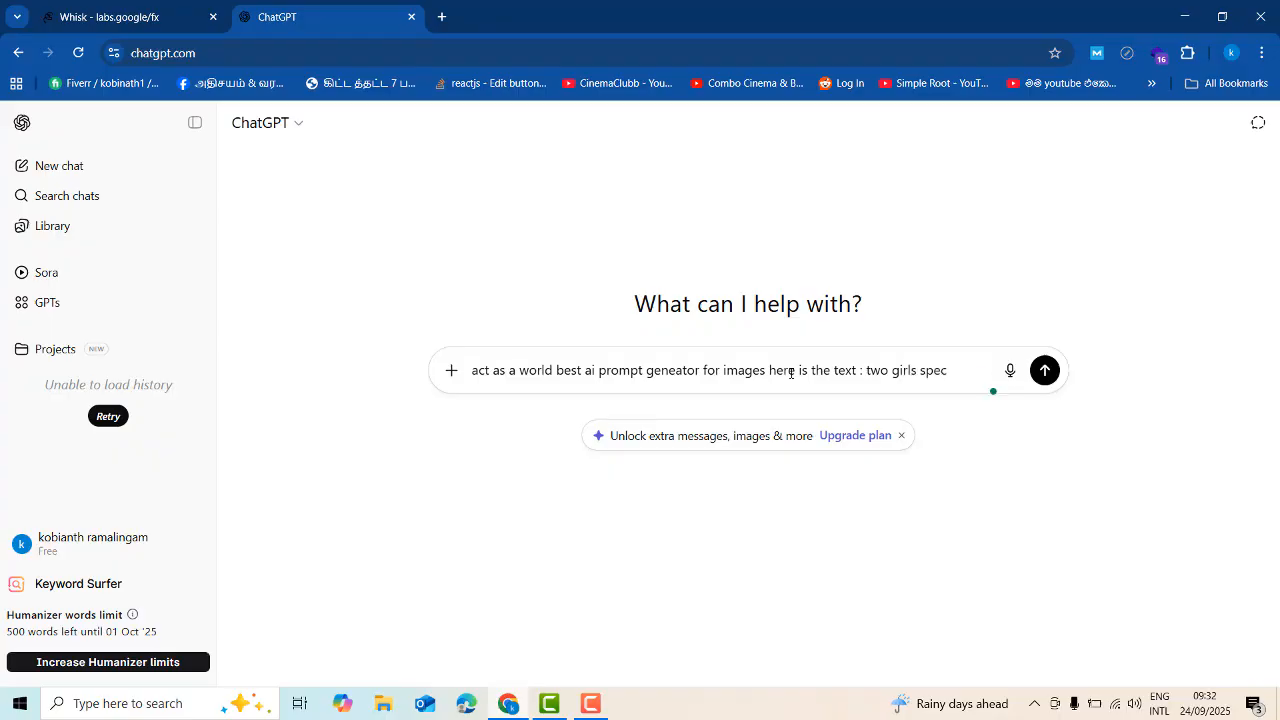
{"action": "type", "text": "k"}
{"action": "key", "text": "BackSpace"}
{"action": "type", "text": "aking infor"}
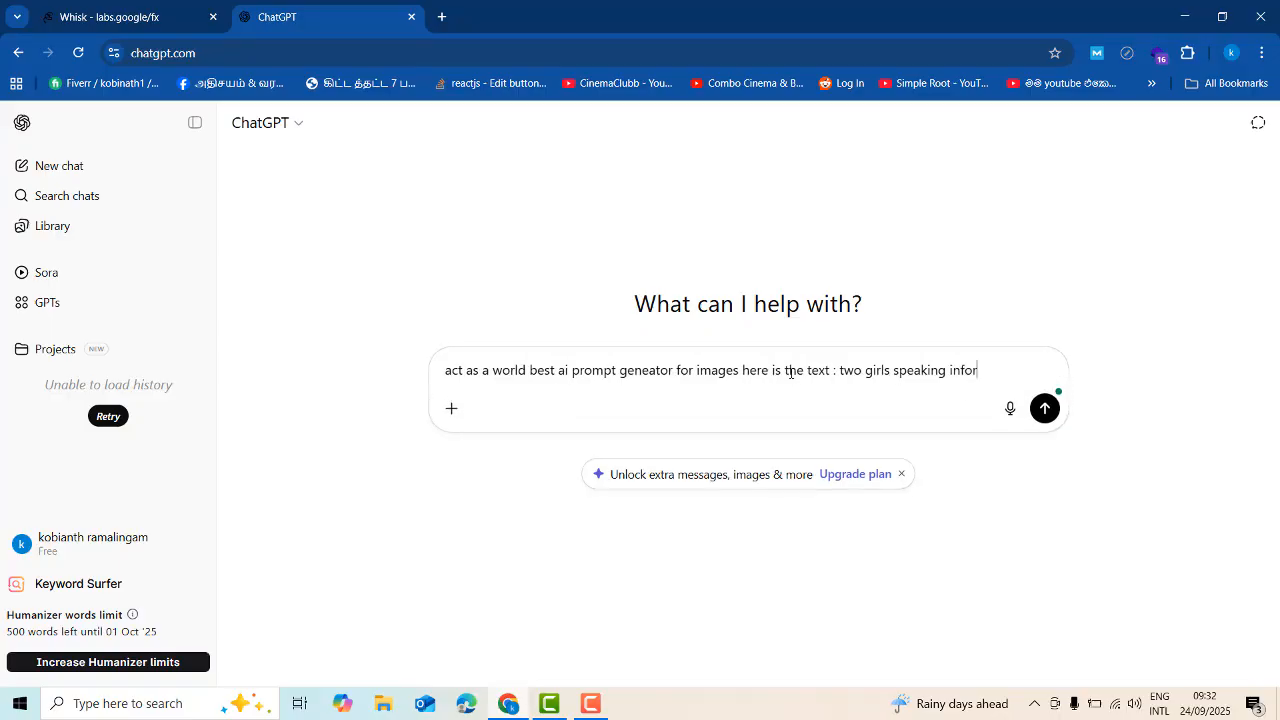
{"action": "type", "text": "nt of the camara"}
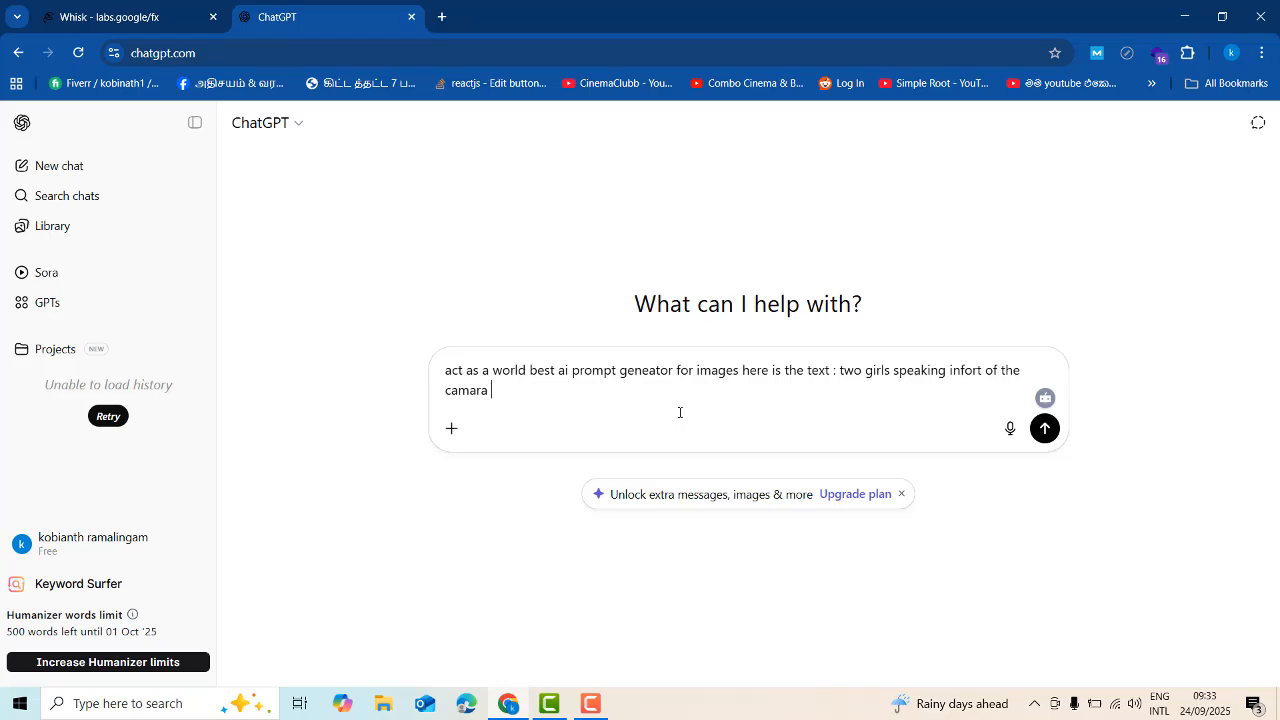
Add the scene setting "behind the temple background in the evening" to the message.
{"action": "type", "text": " behind the sc"}
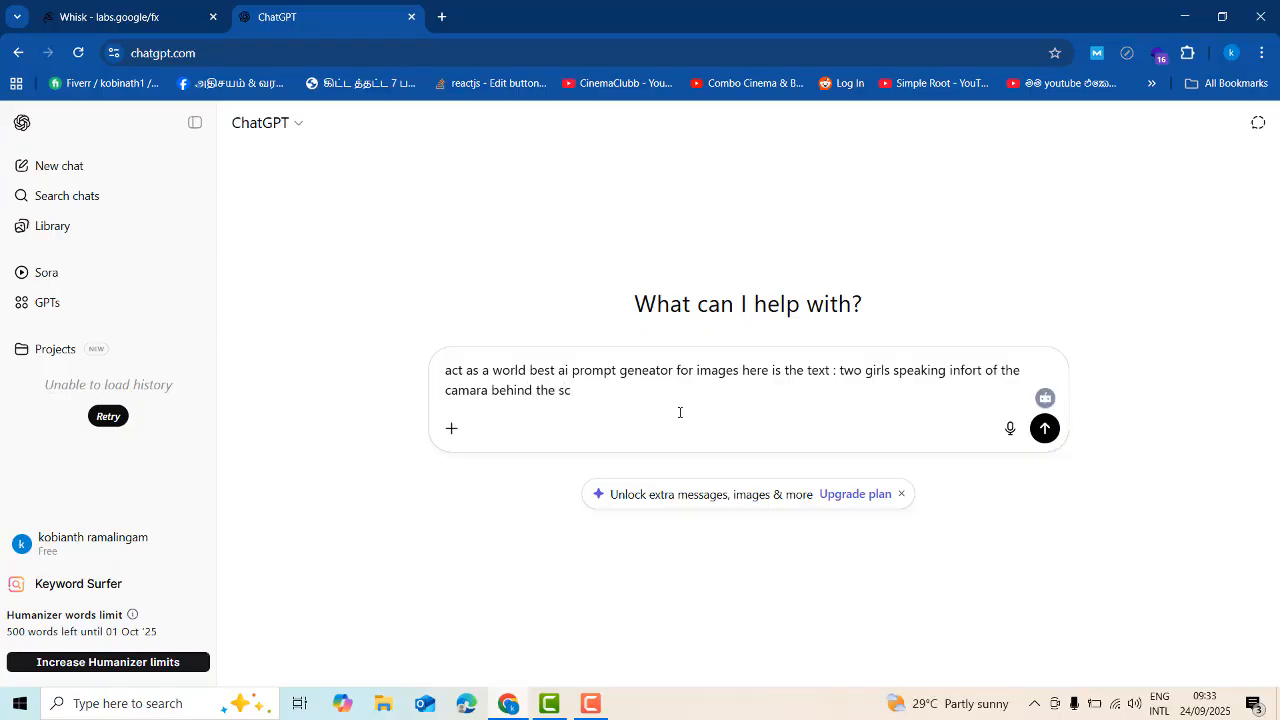
{"action": "key", "text": "BackSpace"}
{"action": "key", "text": "BackSpace"}
{"action": "type", "text": "temple"}
{"action": "key", "text": "BackSpace"}
{"action": "type", "text": "e background in the em"}
{"action": "key", "text": "BackSpace"}
{"action": "type", "text": "vening"}
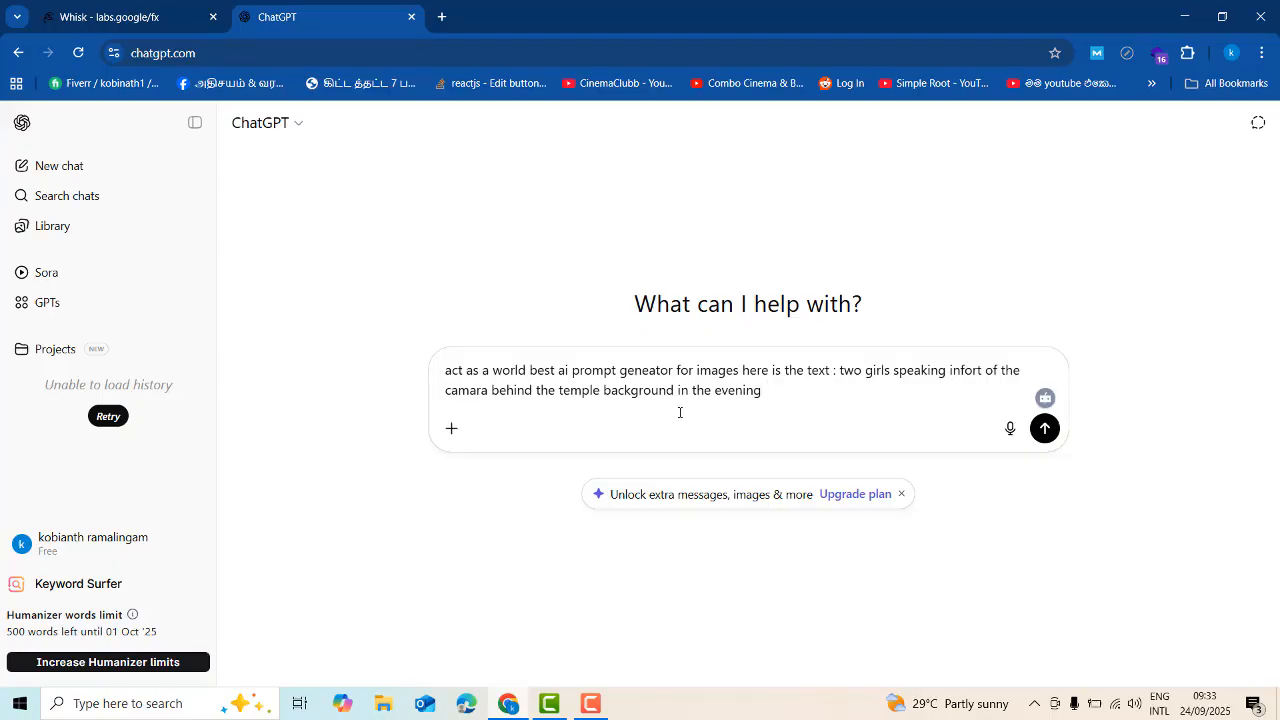
End the message with "show the face clearly" and send it to ChatGPT.
{"action": "type", "text": "sho"}
{"action": "type", "text": "wn"}
{"action": "type", "text": " the face"}
{"action": "type", "text": " clearl"}
{"action": "type", "text": "y"}
{"action": "left_click", "coordinate": [1045, 429]}
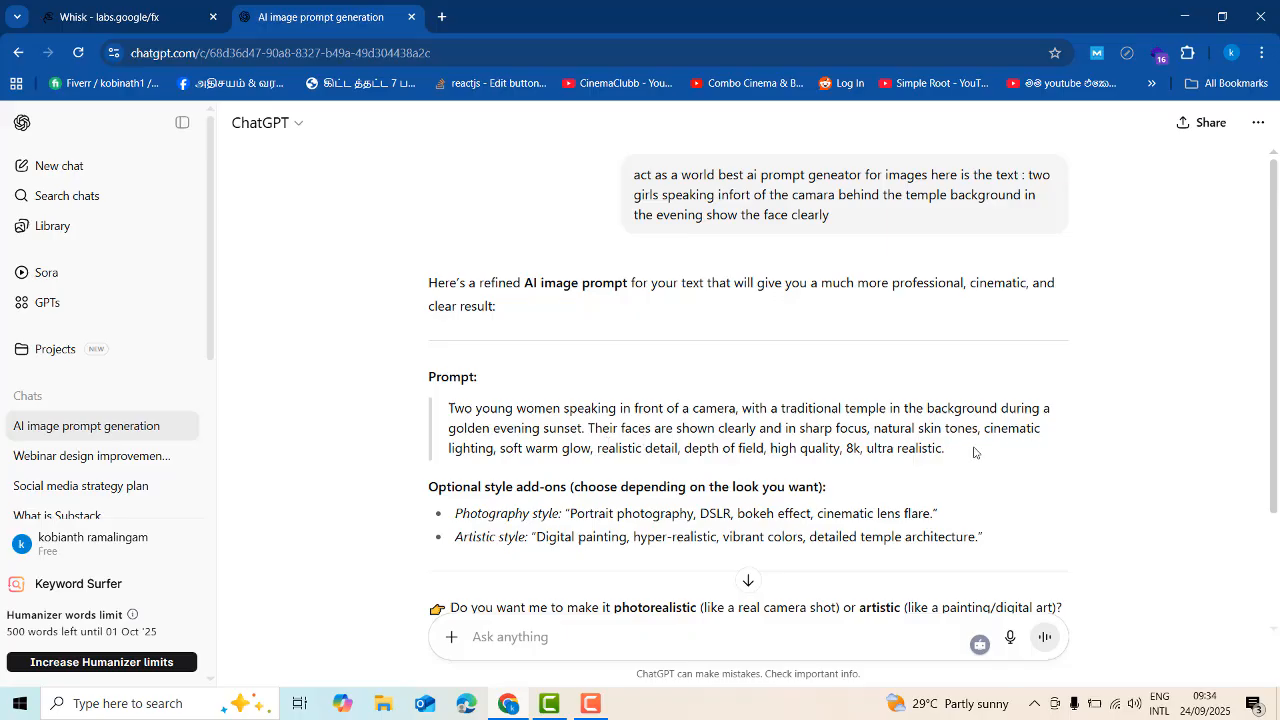
Copy ChatGPT's refined prompt about two young women at a temple into Whisk and generate the images.
{"action": "left_click_drag", "start_coordinate": [975, 450], "coordinate": [437, 418]}
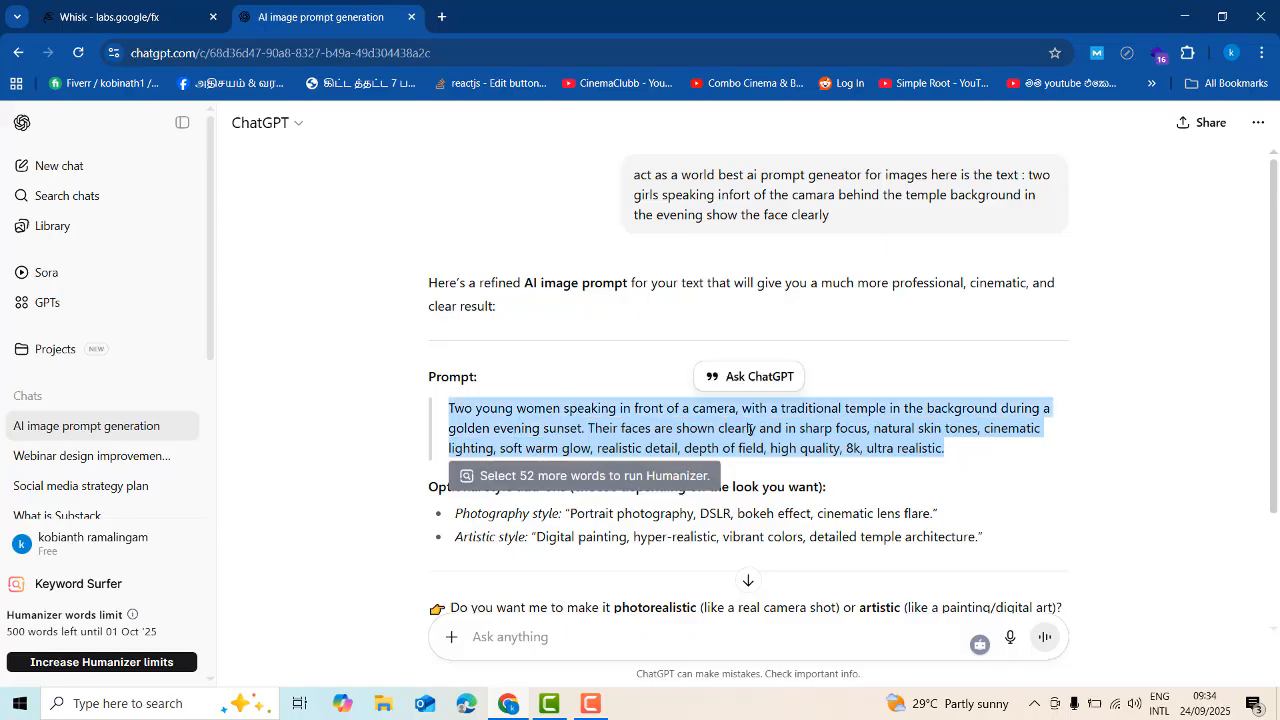
{"action": "left_click", "coordinate": [177, 20]}
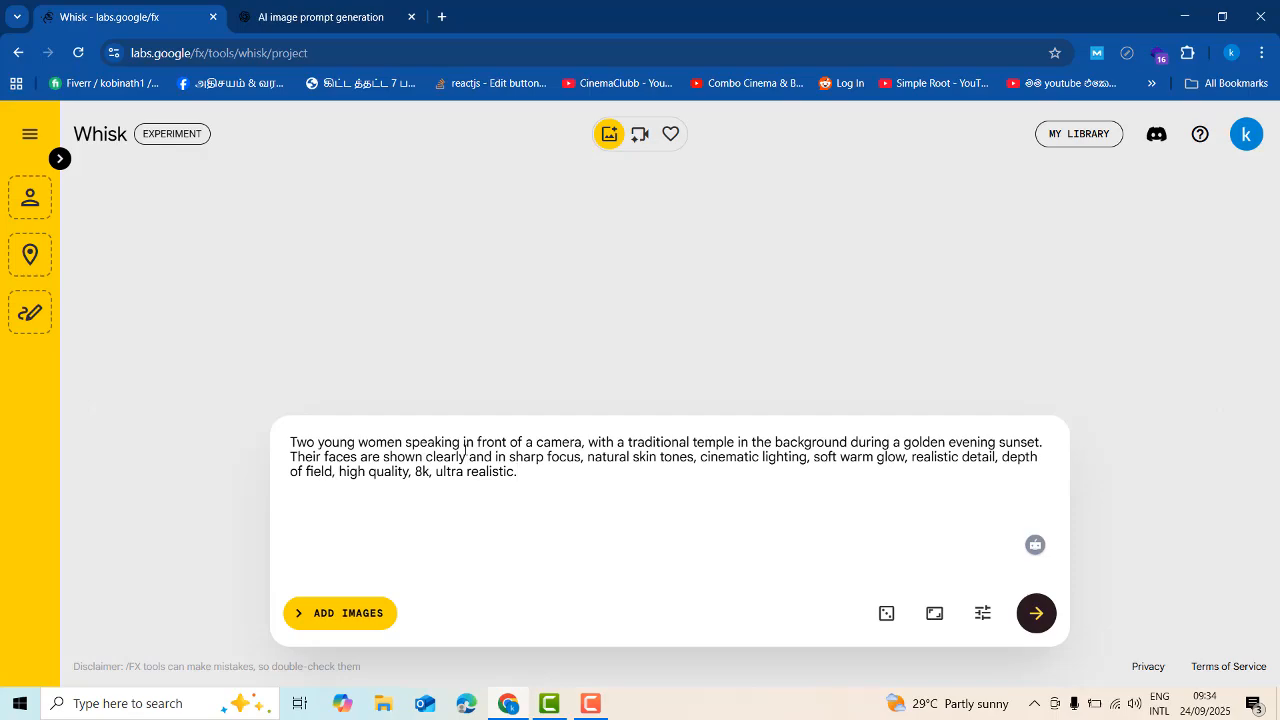
{"action": "left_click", "coordinate": [1037, 614]}
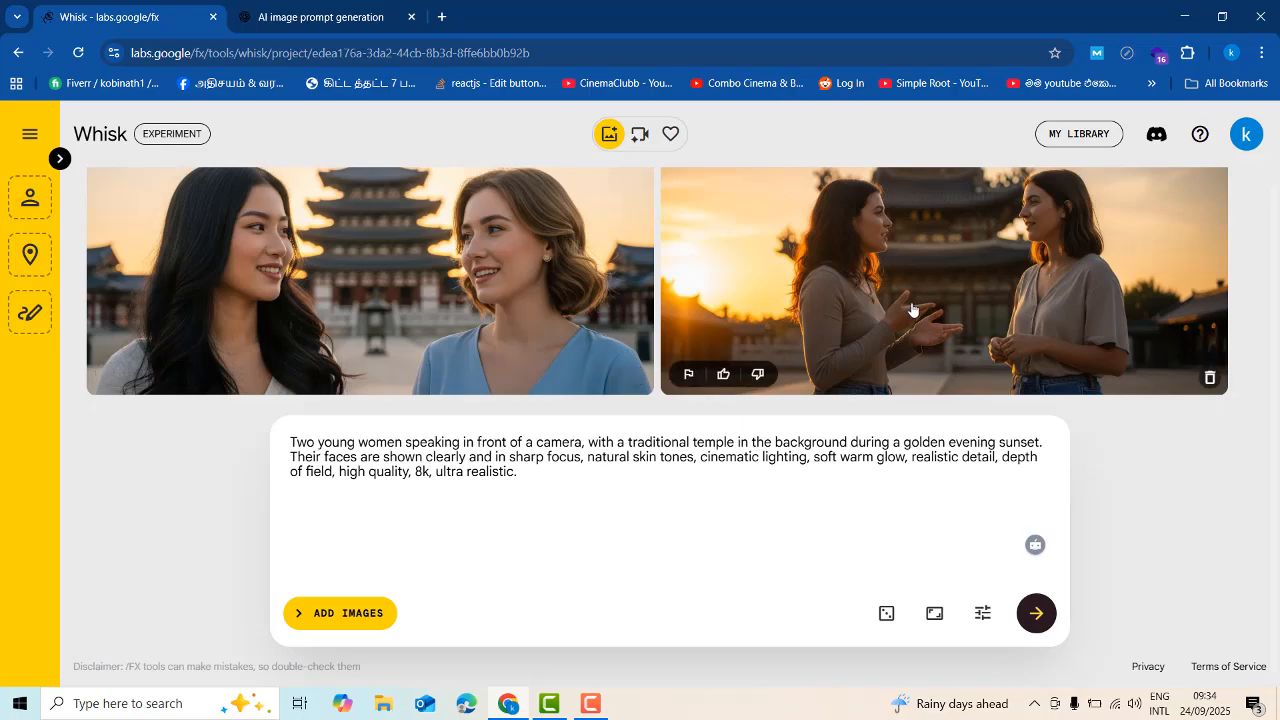
Switch to ChatGPT and edit the sent message so its subject reads "two indian girls".
{"action": "left_click", "coordinate": [345, 14]}
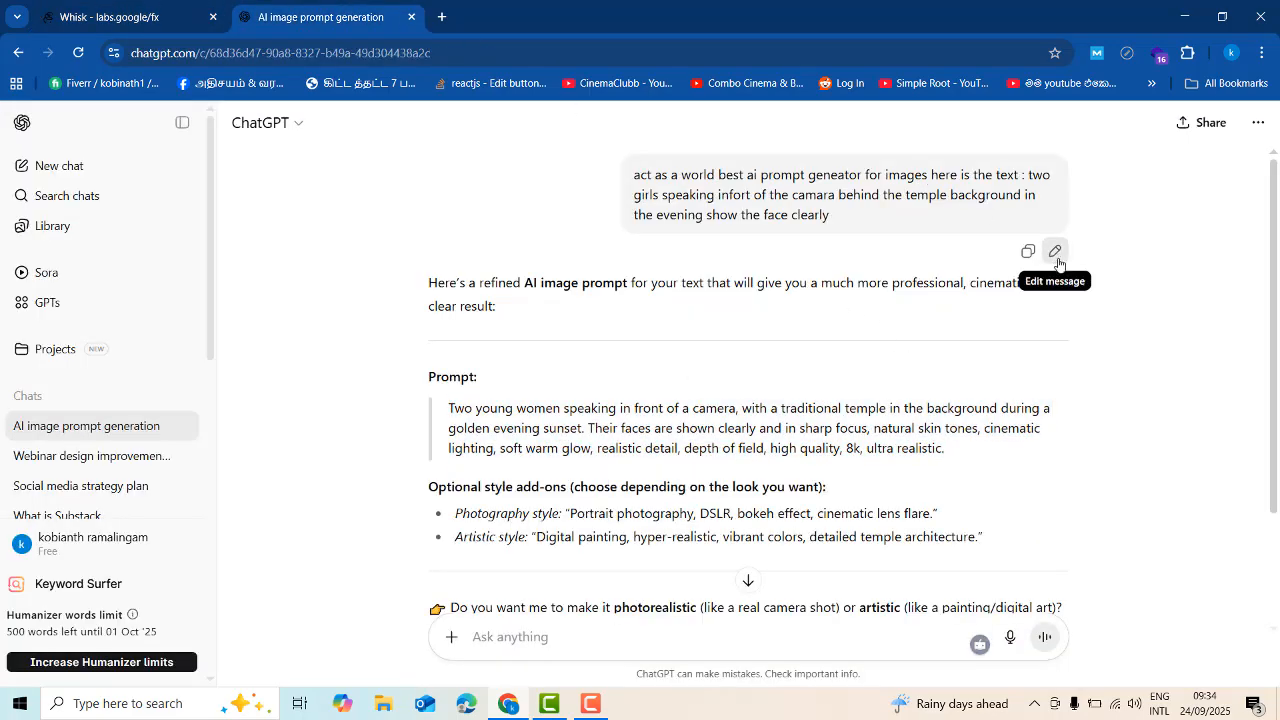
{"action": "left_click", "coordinate": [1055, 251]}
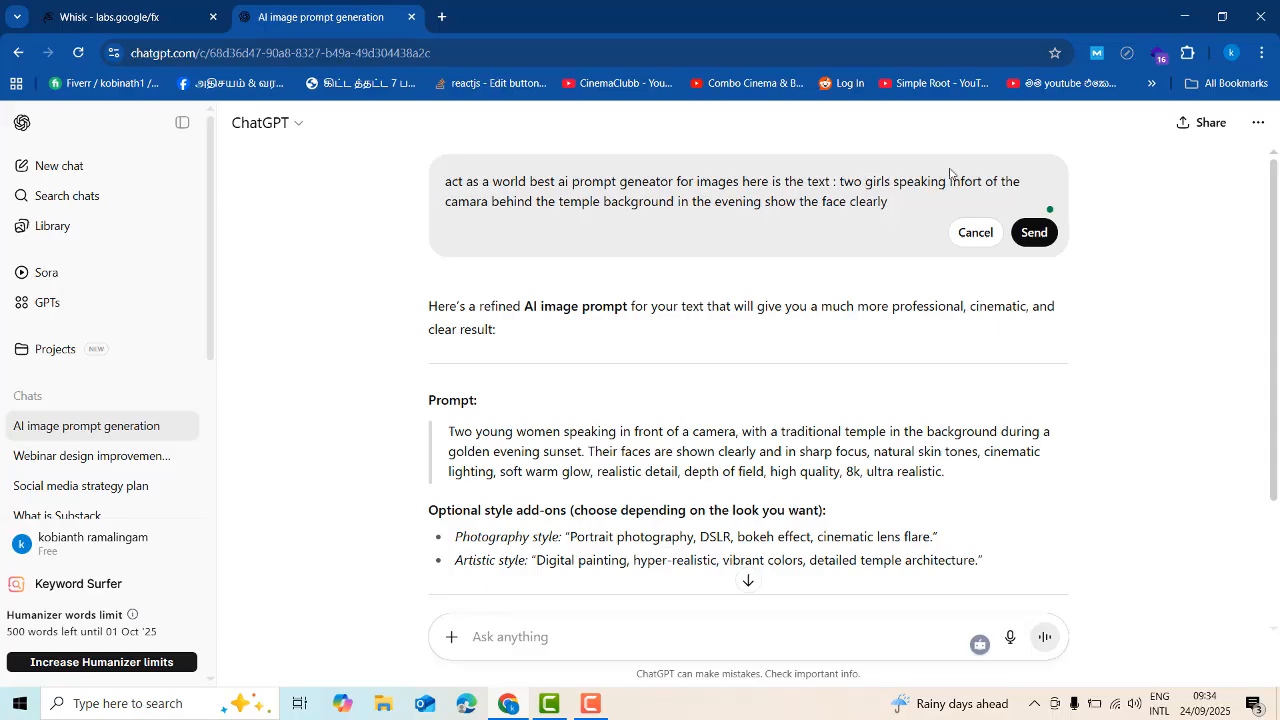
{"action": "type", "text": "india"}
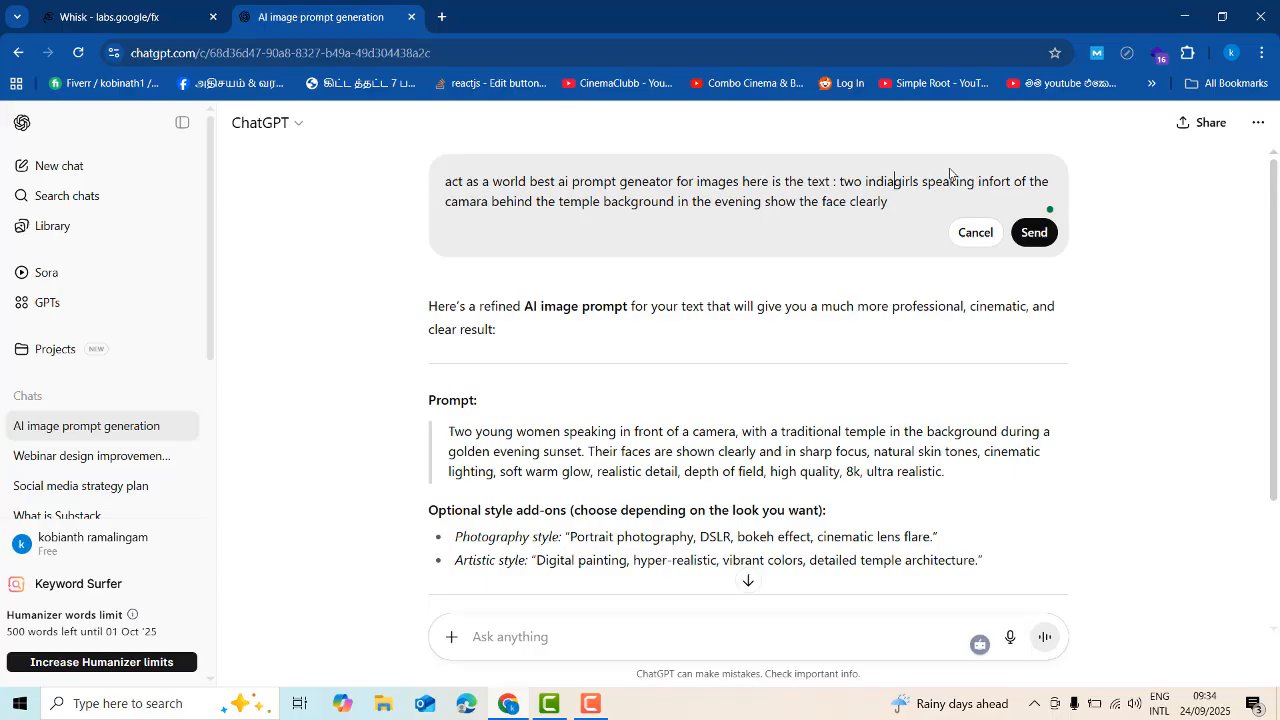
{"action": "type", "text": "n"}
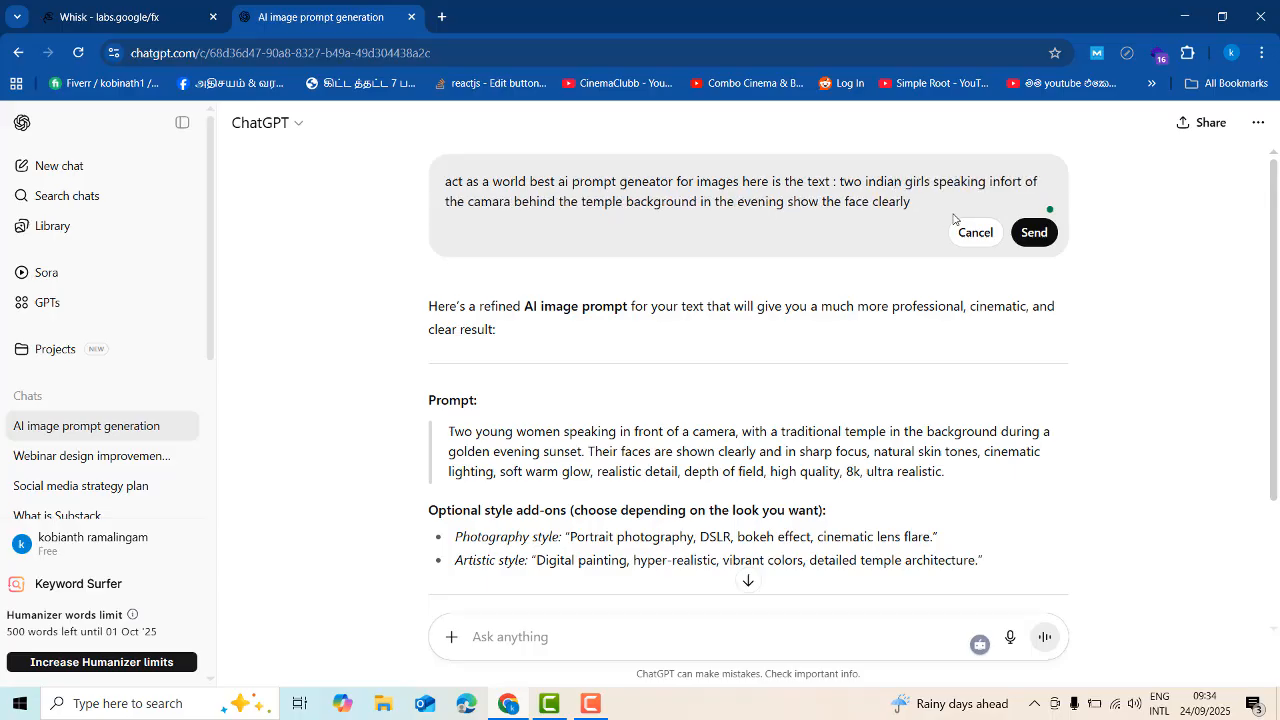
Replace the word "temple" in the message with "hindu kovil" as the background.
{"action": "double_click", "coordinate": [583, 202]}
{"action": "type", "text": "hi"}
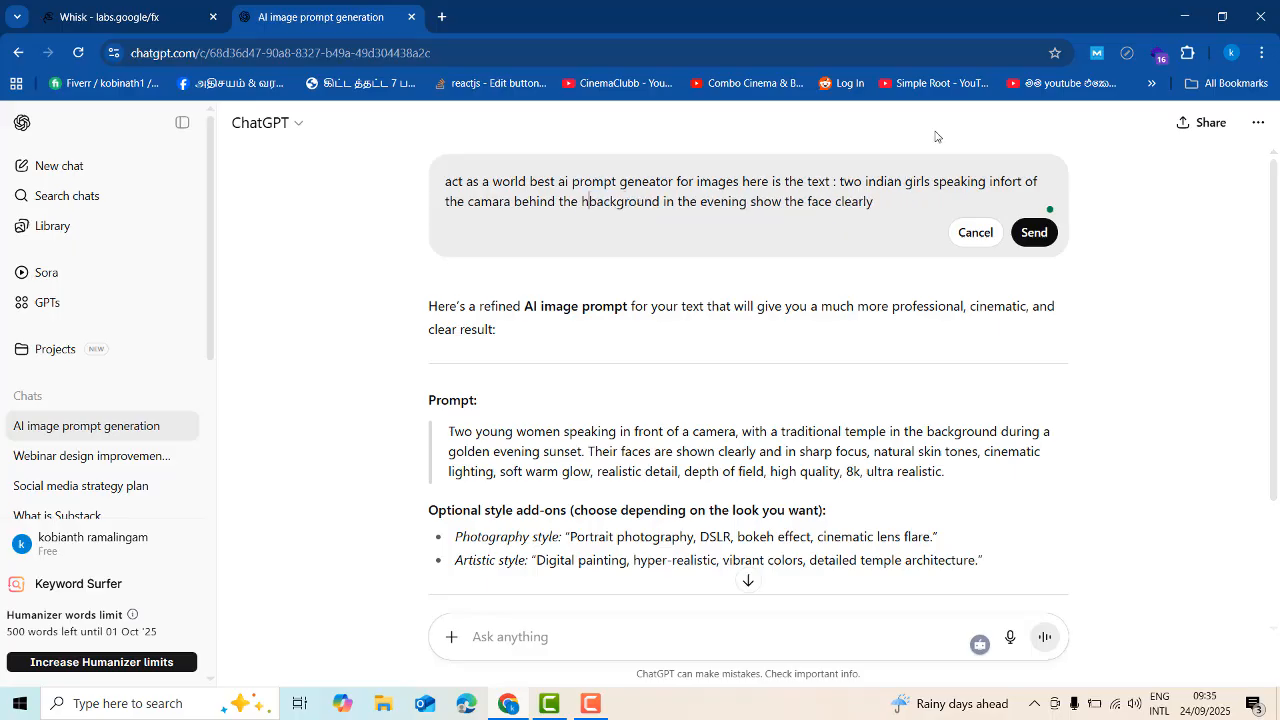
{"action": "type", "text": "ndu "}
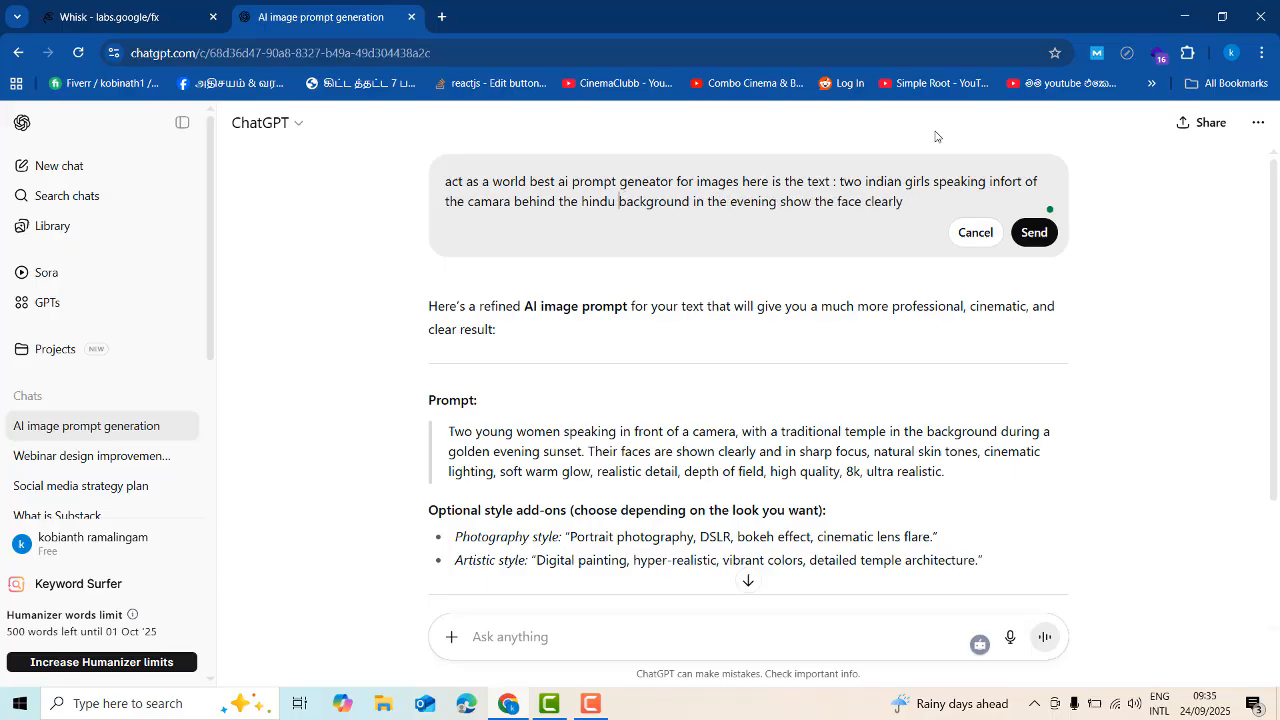
{"action": "type", "text": "kovil"}
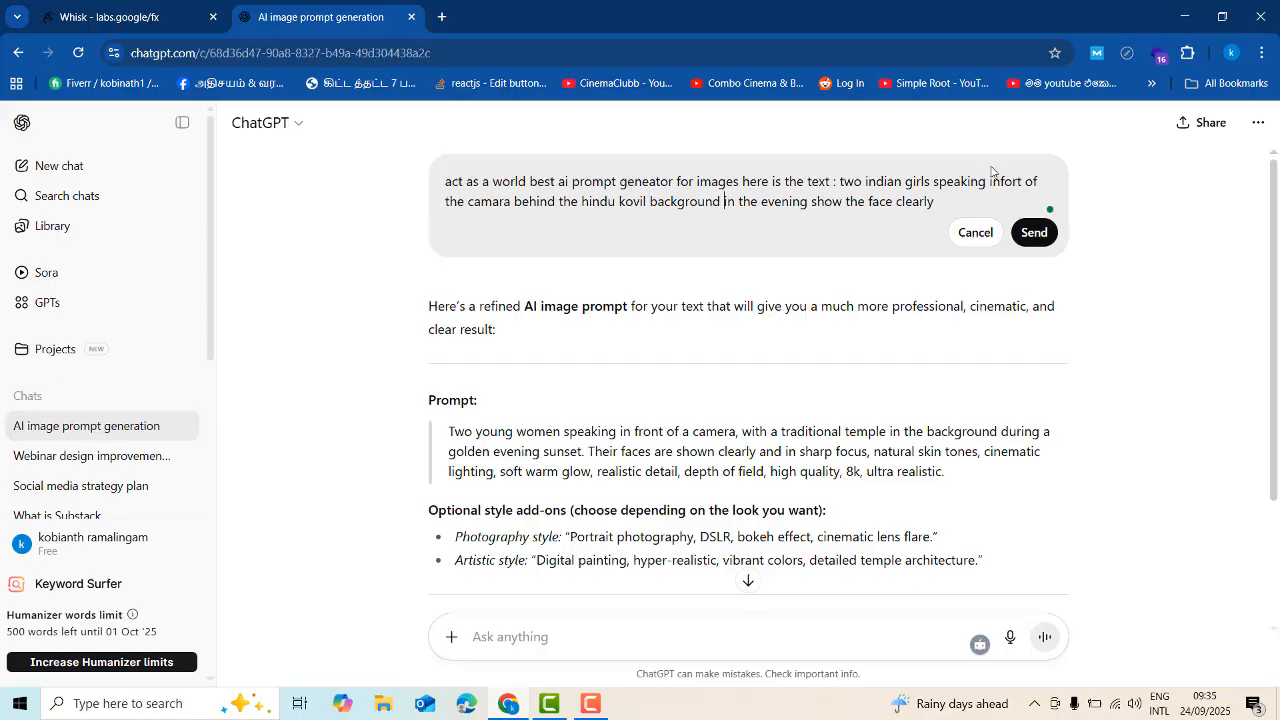
Insert the clothing detail "wearing saree look" before "in the evening" in the message.
{"action": "type", "text": "wear"}
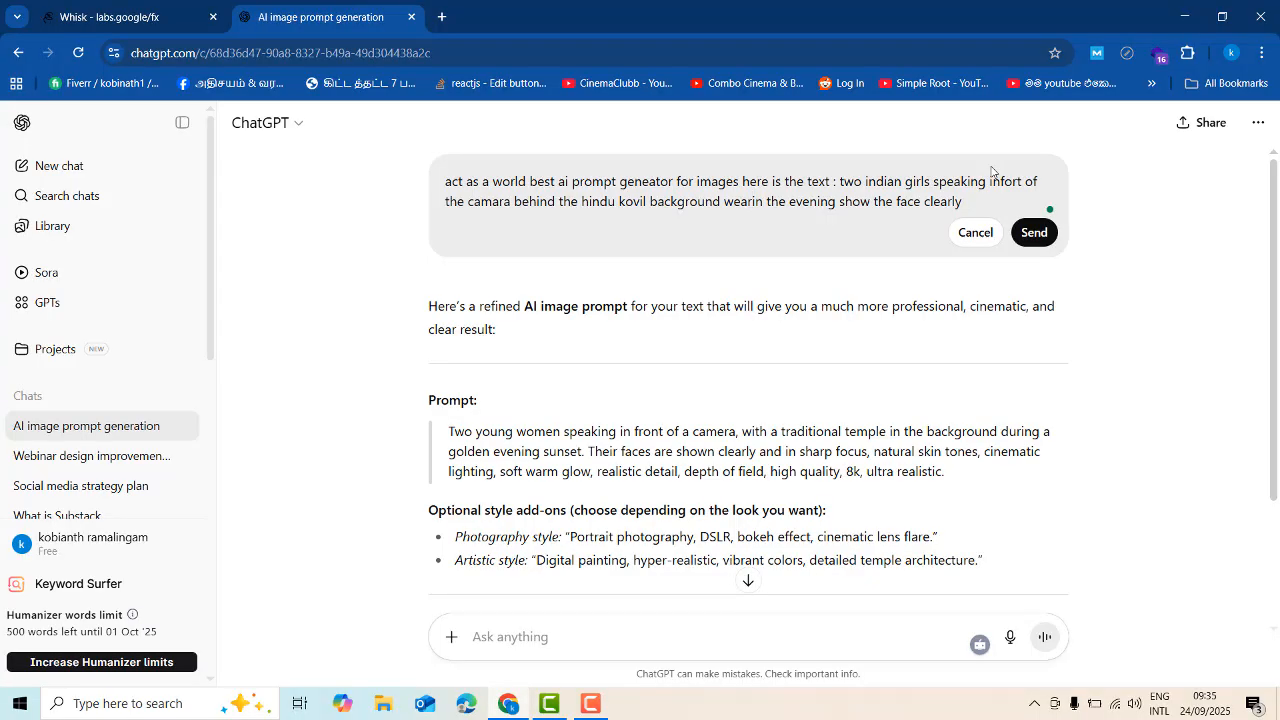
{"action": "type", "text": "ing sar"}
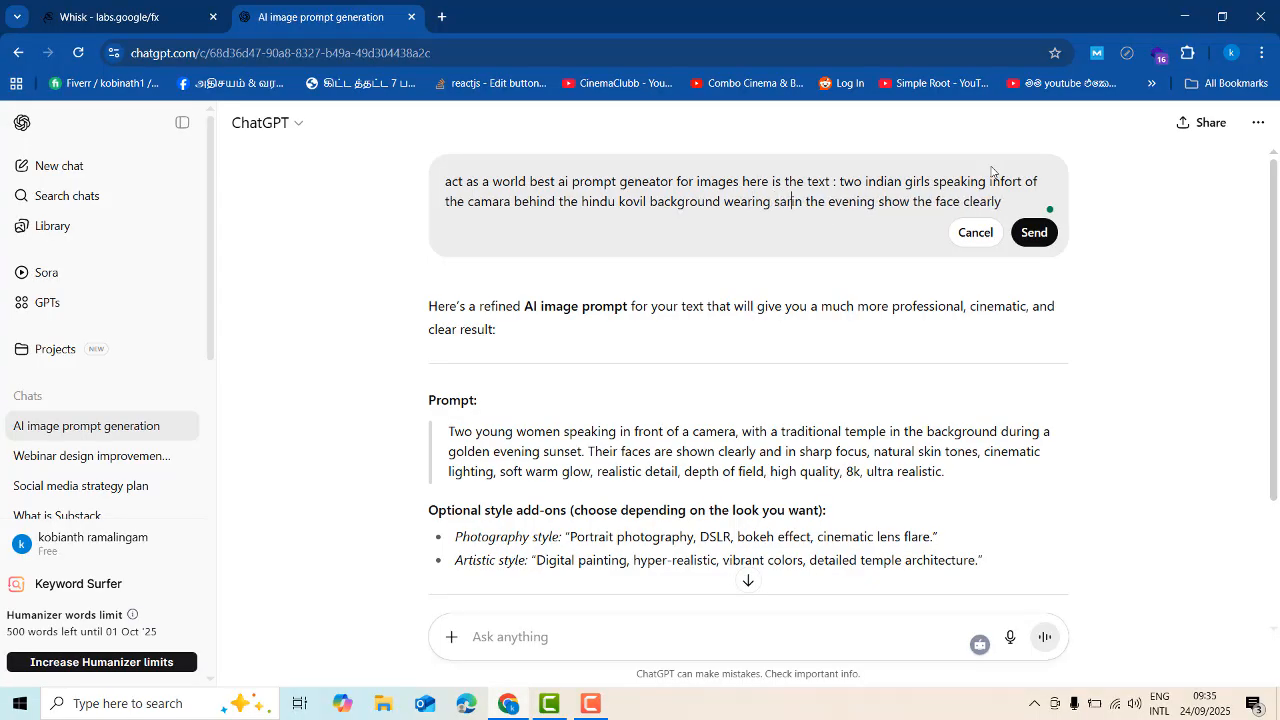
{"action": "type", "text": "eee"}
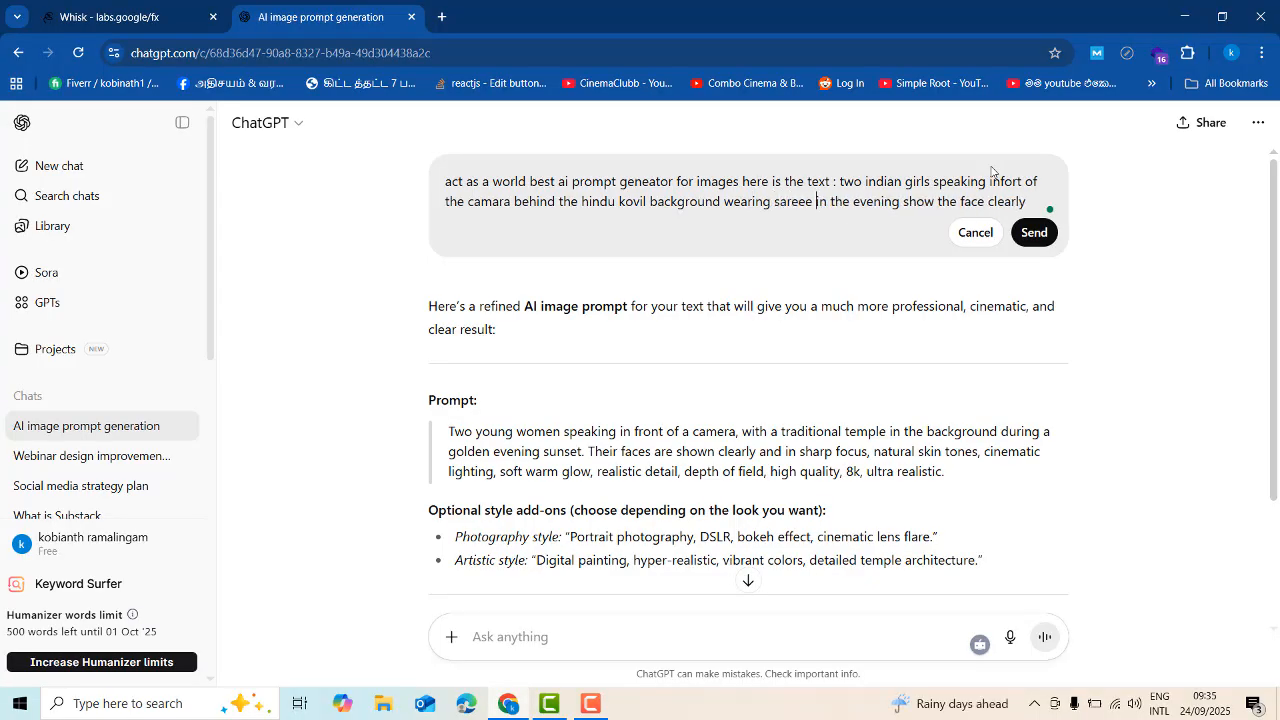
{"action": "key", "text": "BackSpace"}
{"action": "key", "text": "BackSpace"}
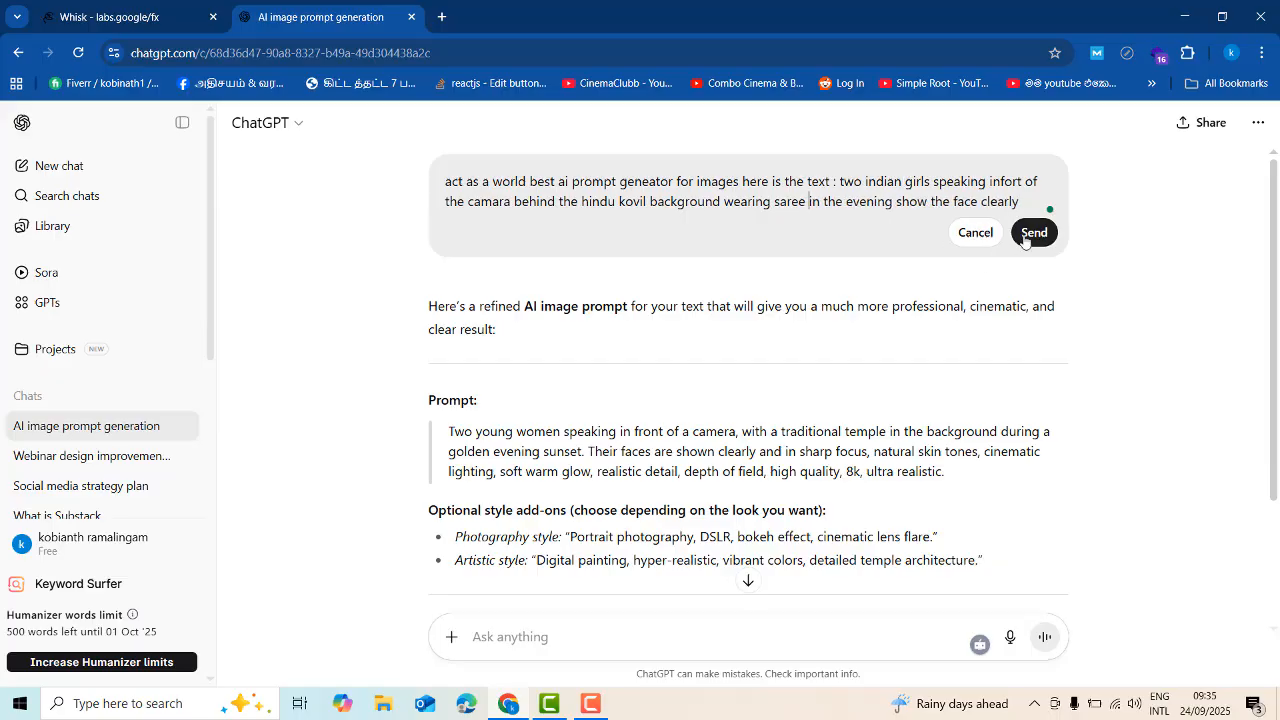
{"action": "type", "text": "looj"}
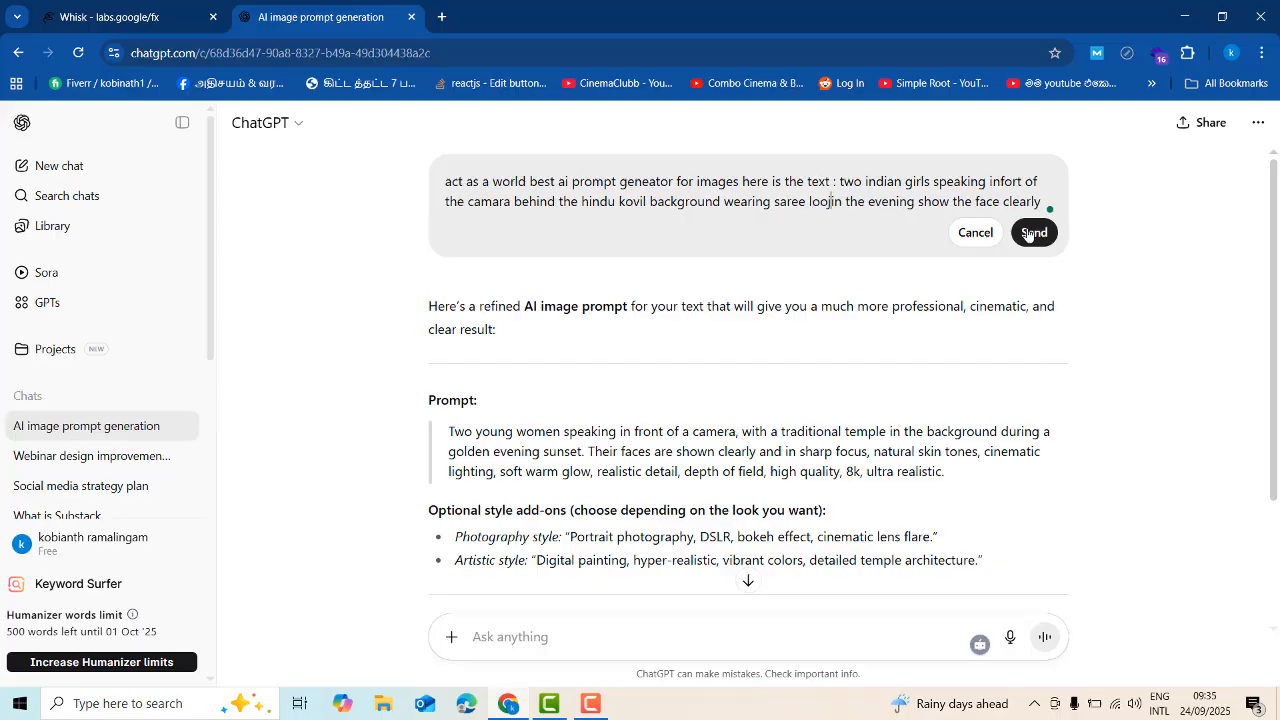
{"action": "key", "text": "Delete"}
{"action": "key", "text": "BackSpace"}
{"action": "key", "text": "BackSpace"}
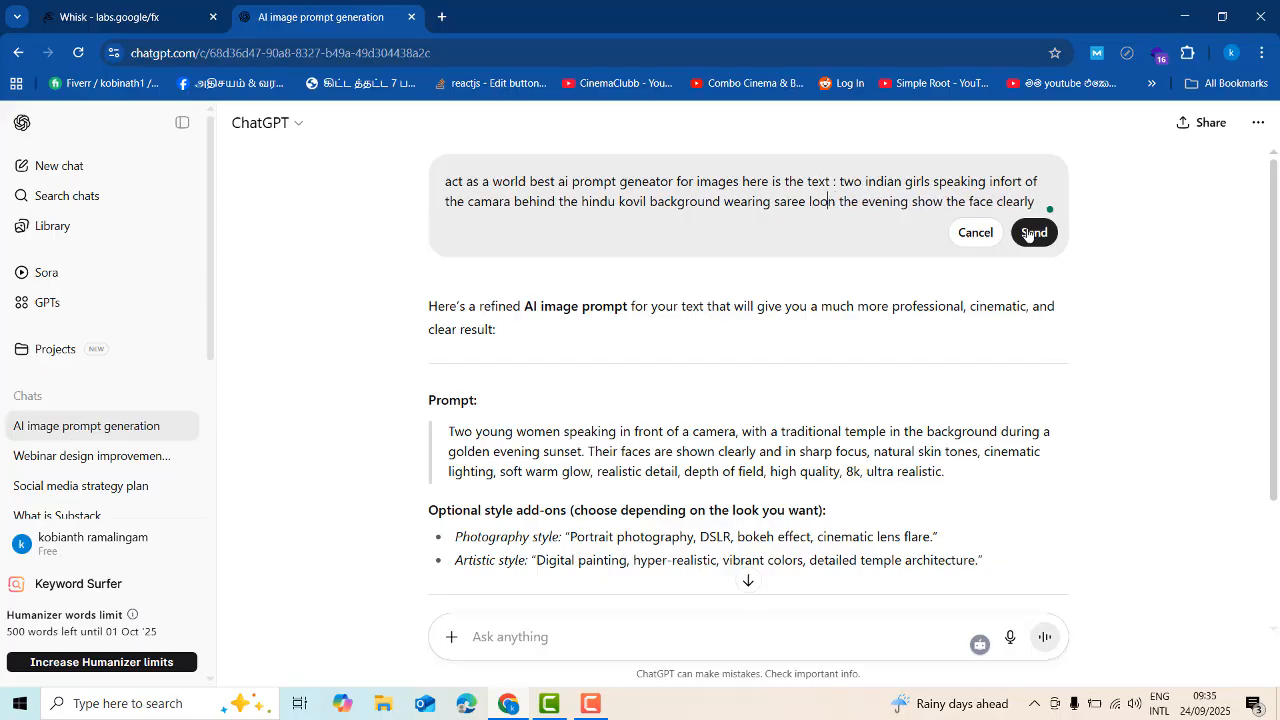
{"action": "type", "text": "k"}
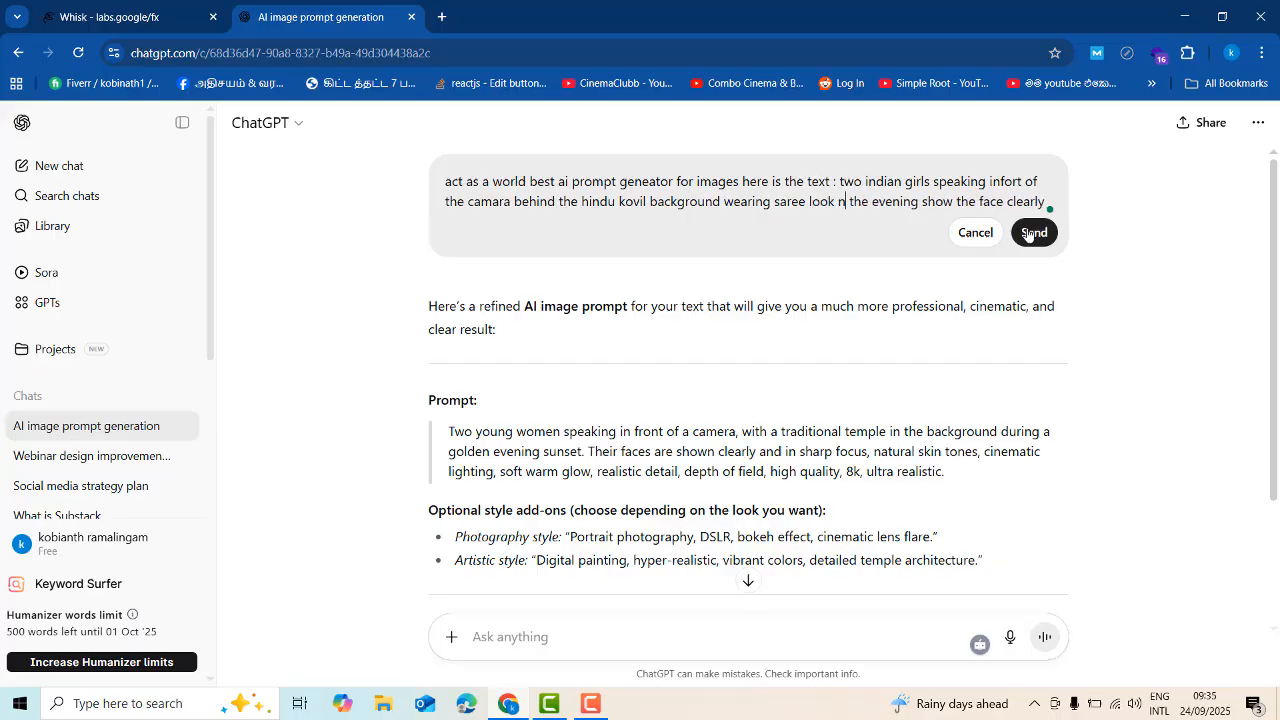
{"action": "key", "text": "BackSpace"}
{"action": "type", "text": "in"}
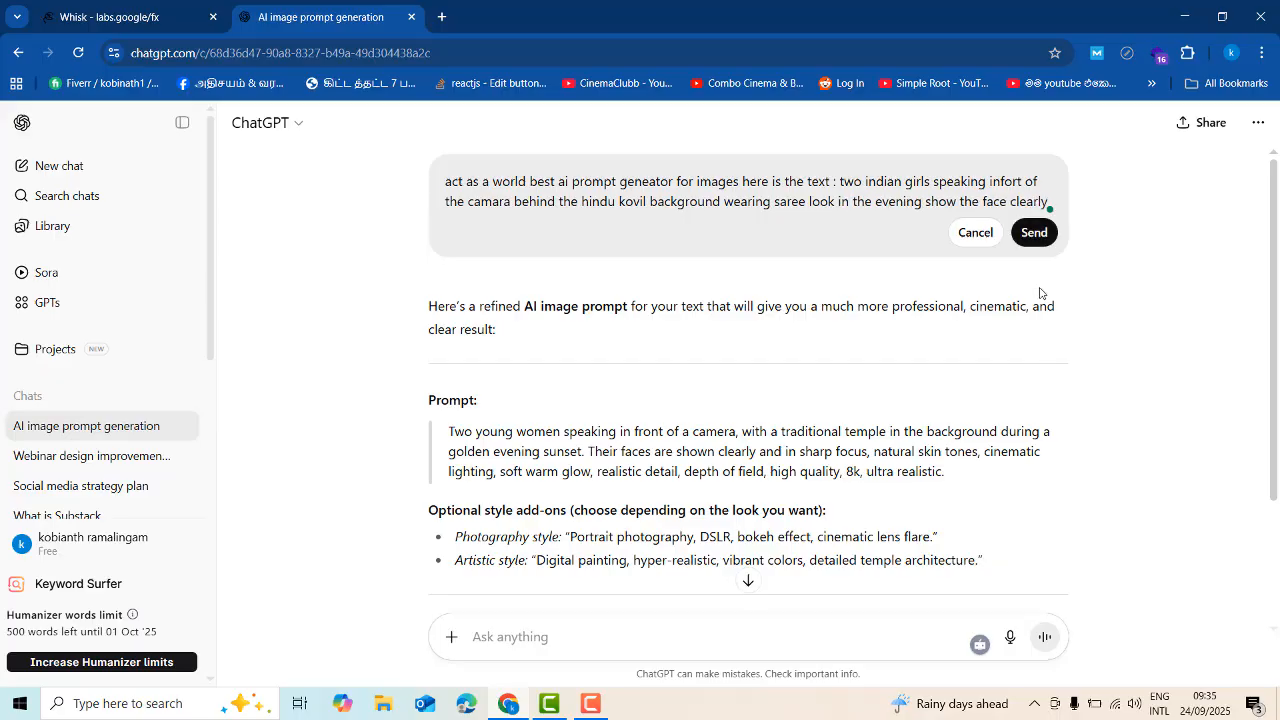
Send the edited message to ChatGPT, retry the response and review the reply.
{"action": "left_click", "coordinate": [1030, 232]}
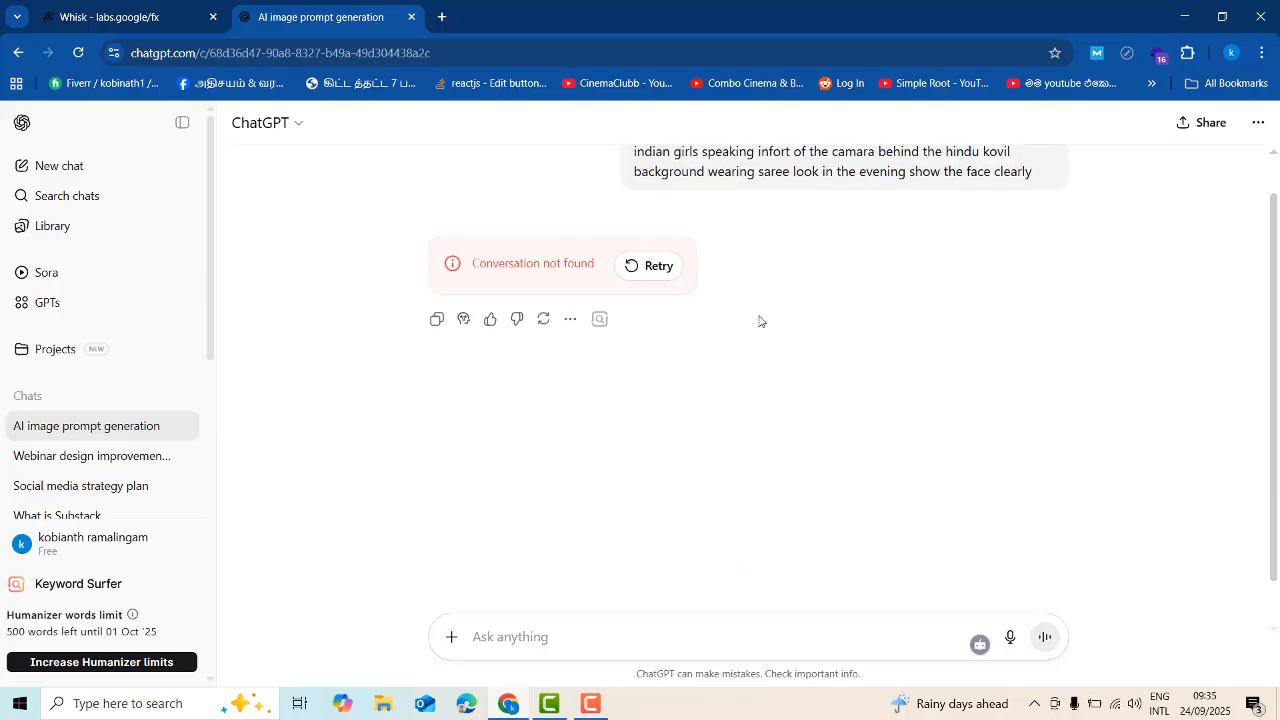
{"action": "left_click", "coordinate": [658, 266]}
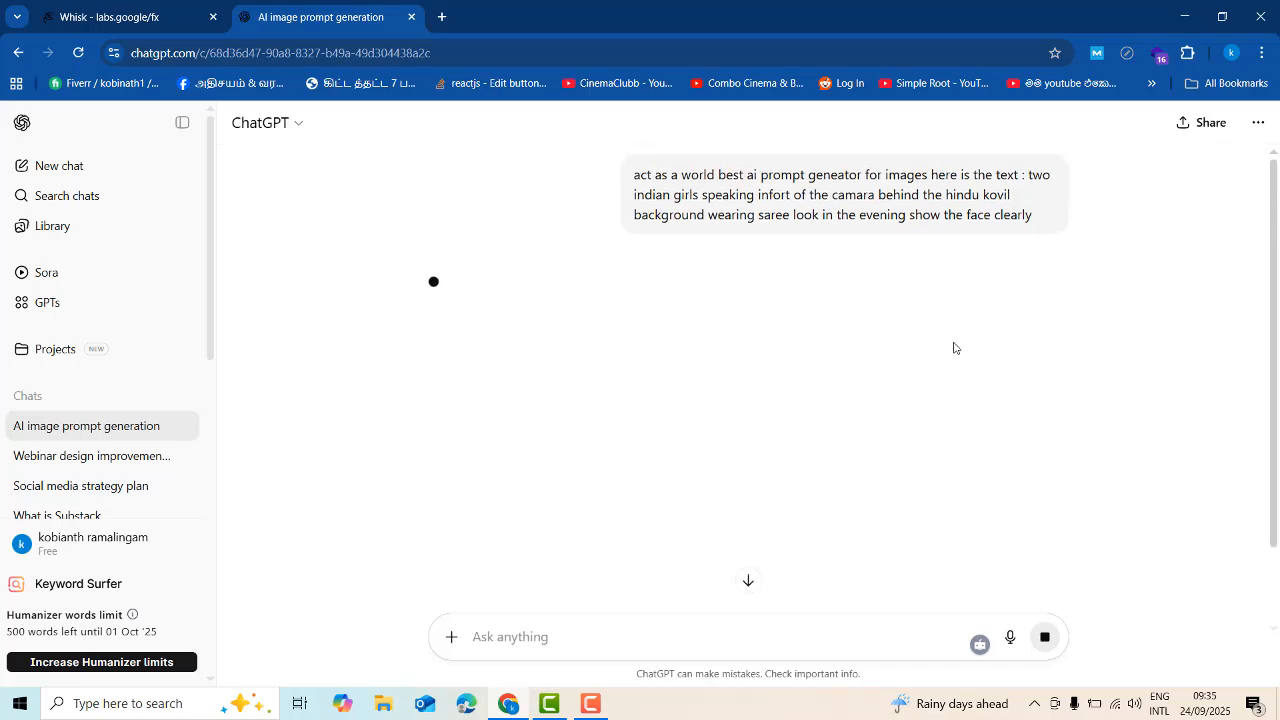
{"action": "scroll", "coordinate": [920, 343], "scroll_direction": "down", "scroll_amount": 1}
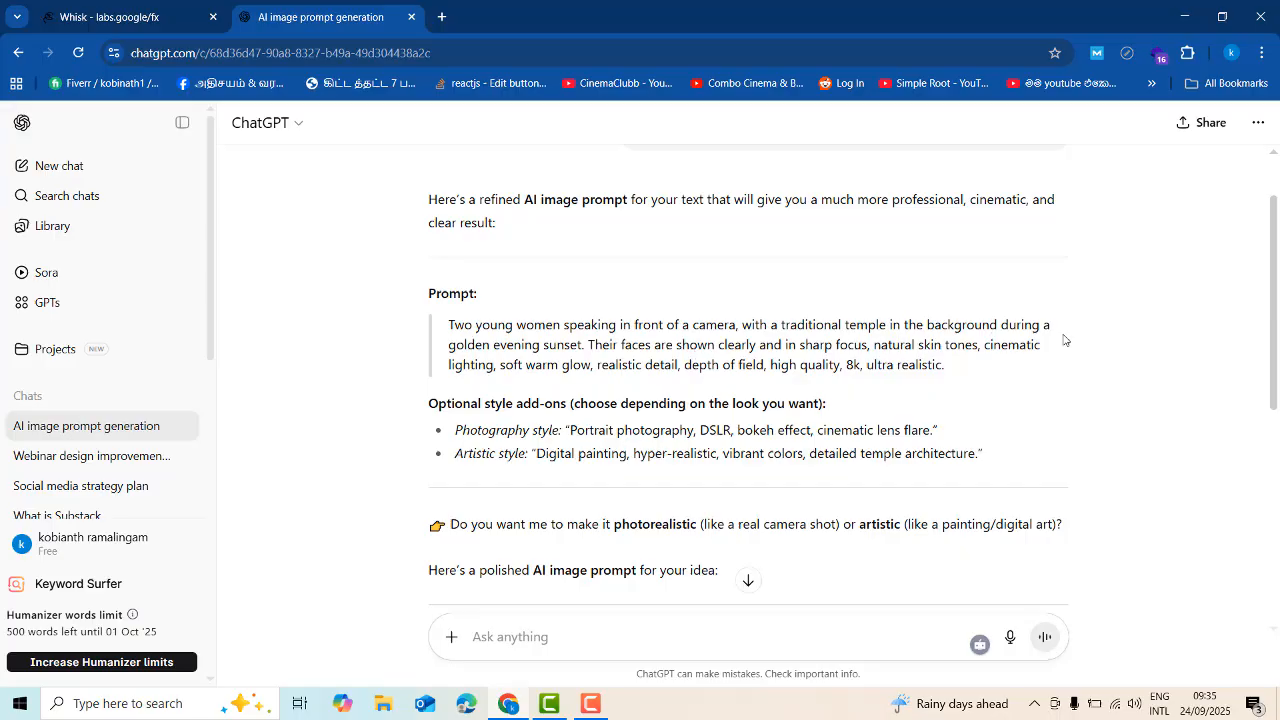
{"action": "scroll", "coordinate": [893, 344], "scroll_direction": "up", "scroll_amount": 1}
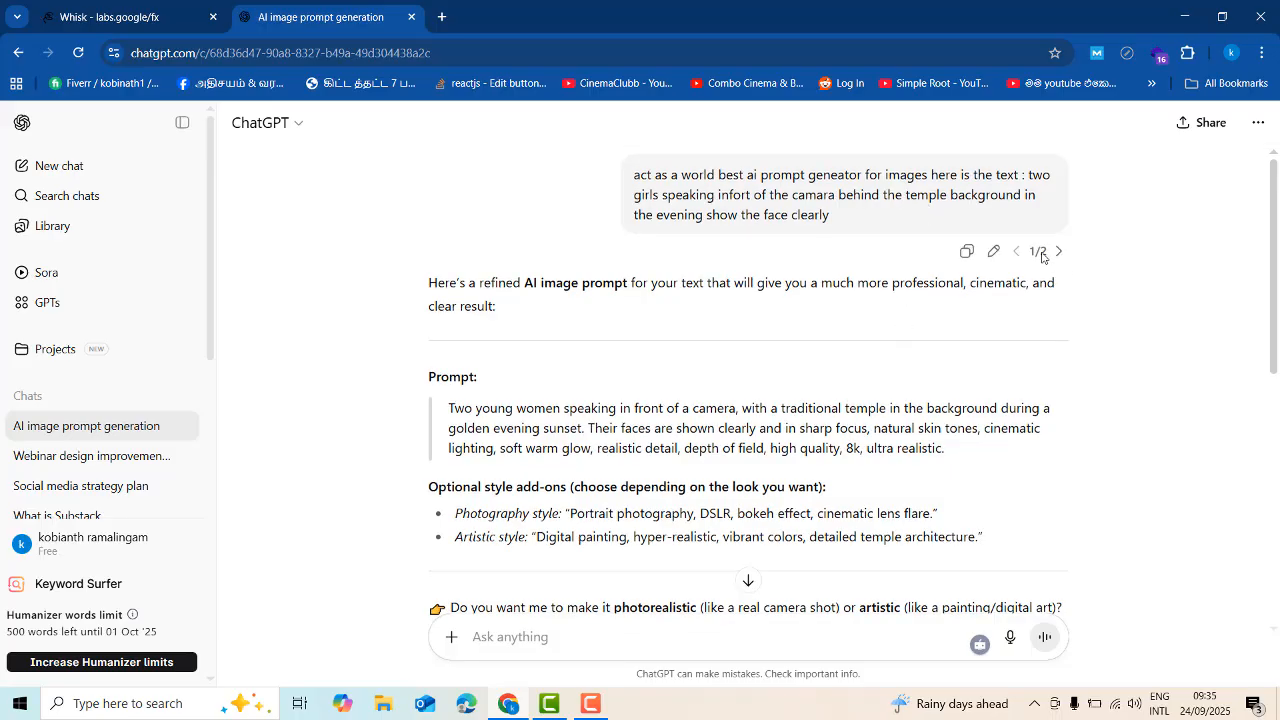
Reopen the original "two girls" message for editing.
{"action": "left_click", "coordinate": [993, 251]}
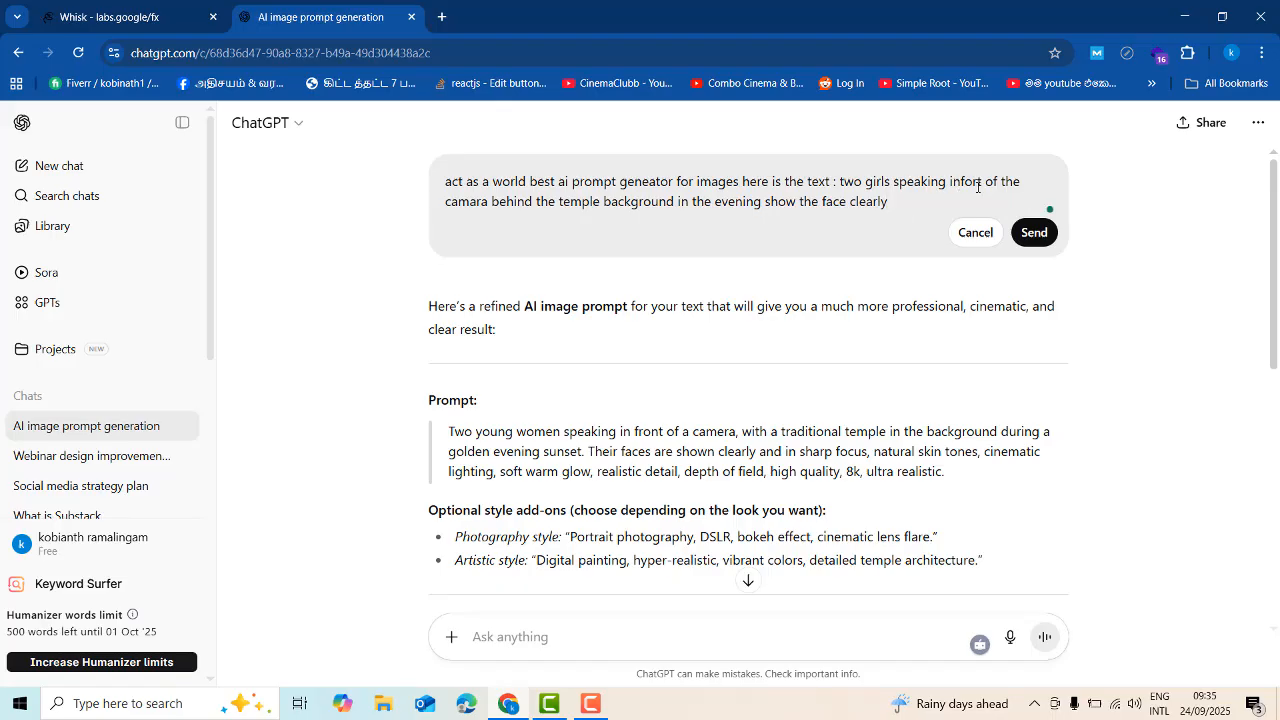
{"action": "left_click", "coordinate": [593, 703]}
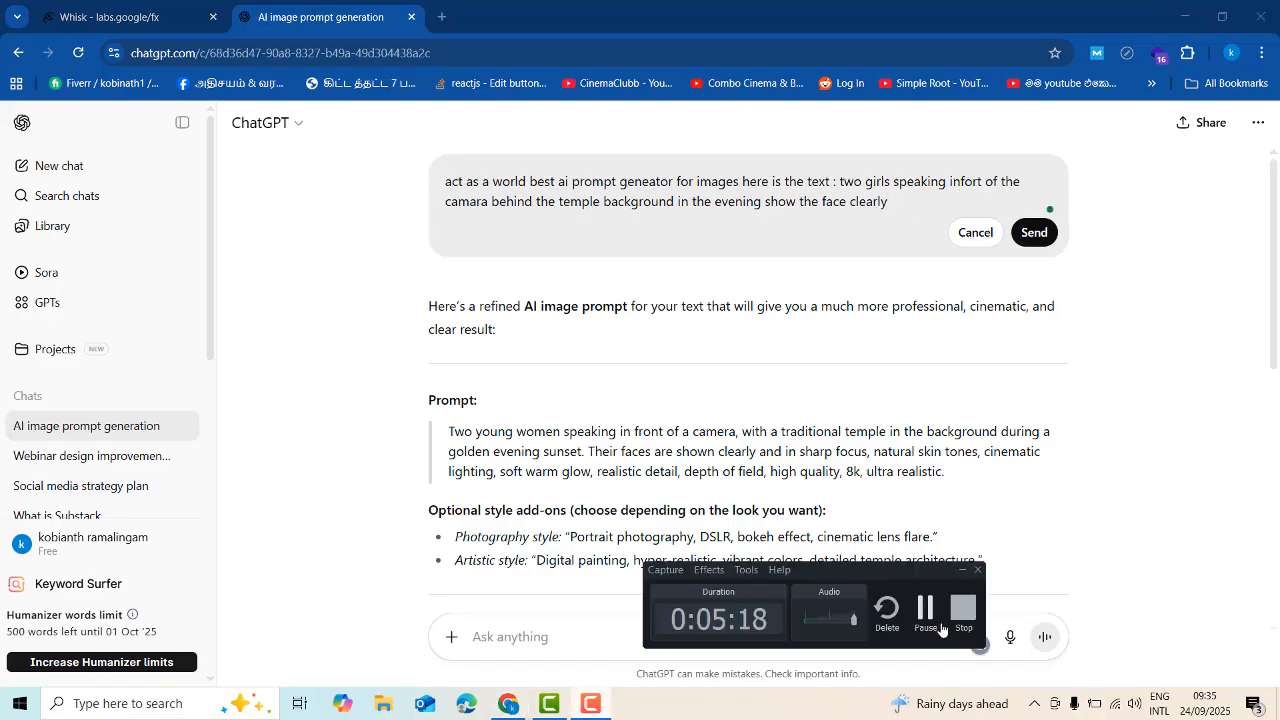
{"action": "left_click", "coordinate": [941, 628]}
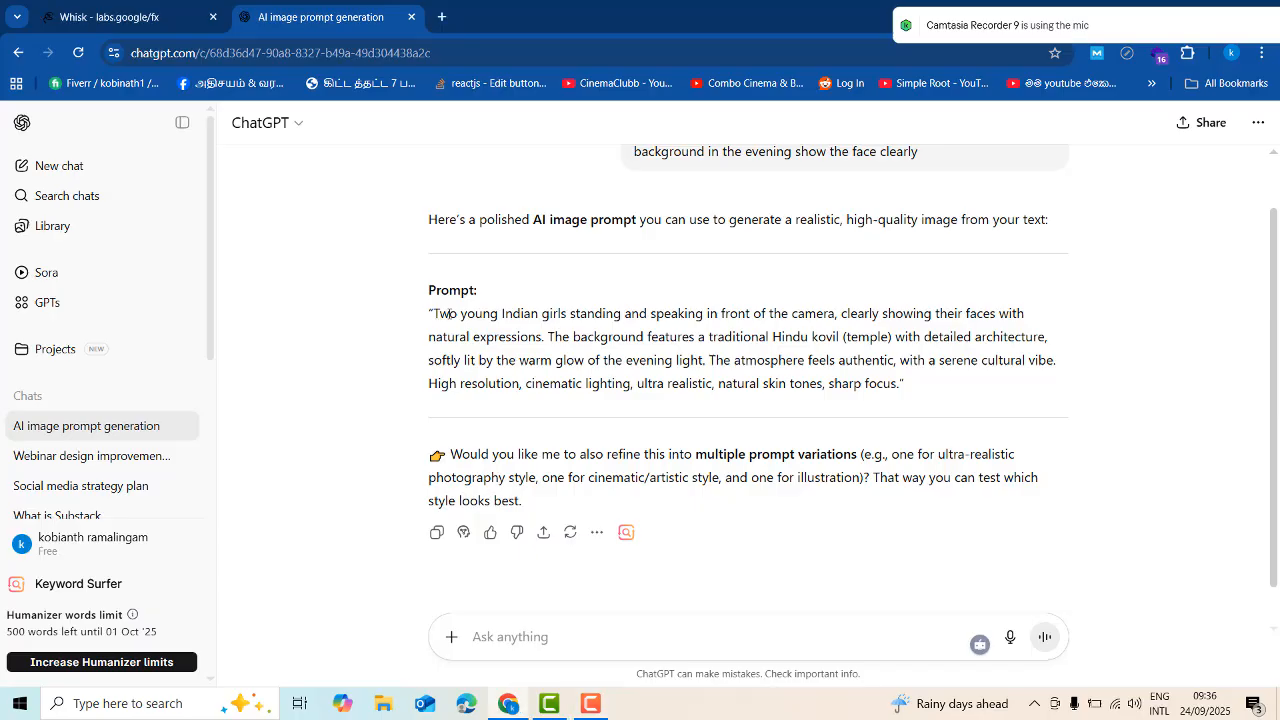
Copy ChatGPT's polished prompt about two young Indian girls in front of a Hindu kovil, without the quotation marks.
{"action": "left_click_drag", "start_coordinate": [434, 313], "coordinate": [1041, 364]}
{"action": "double_click", "coordinate": [535, 340]}
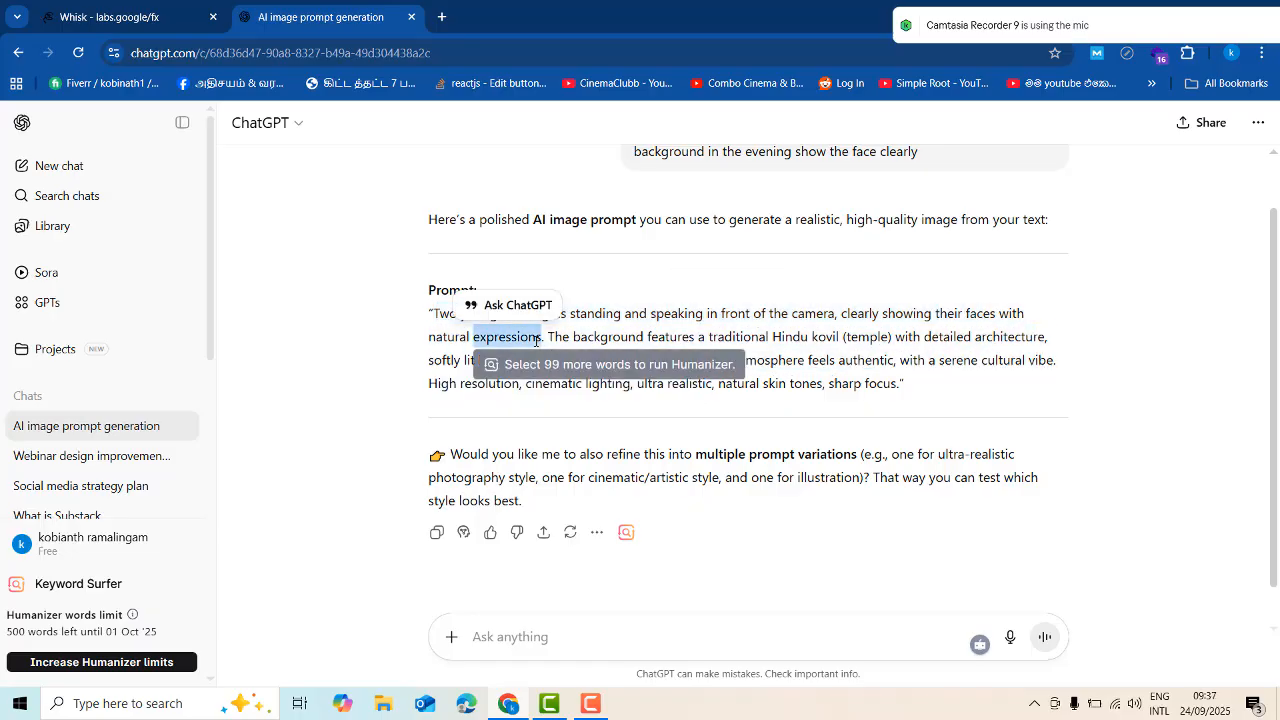
{"action": "left_click", "coordinate": [647, 341]}
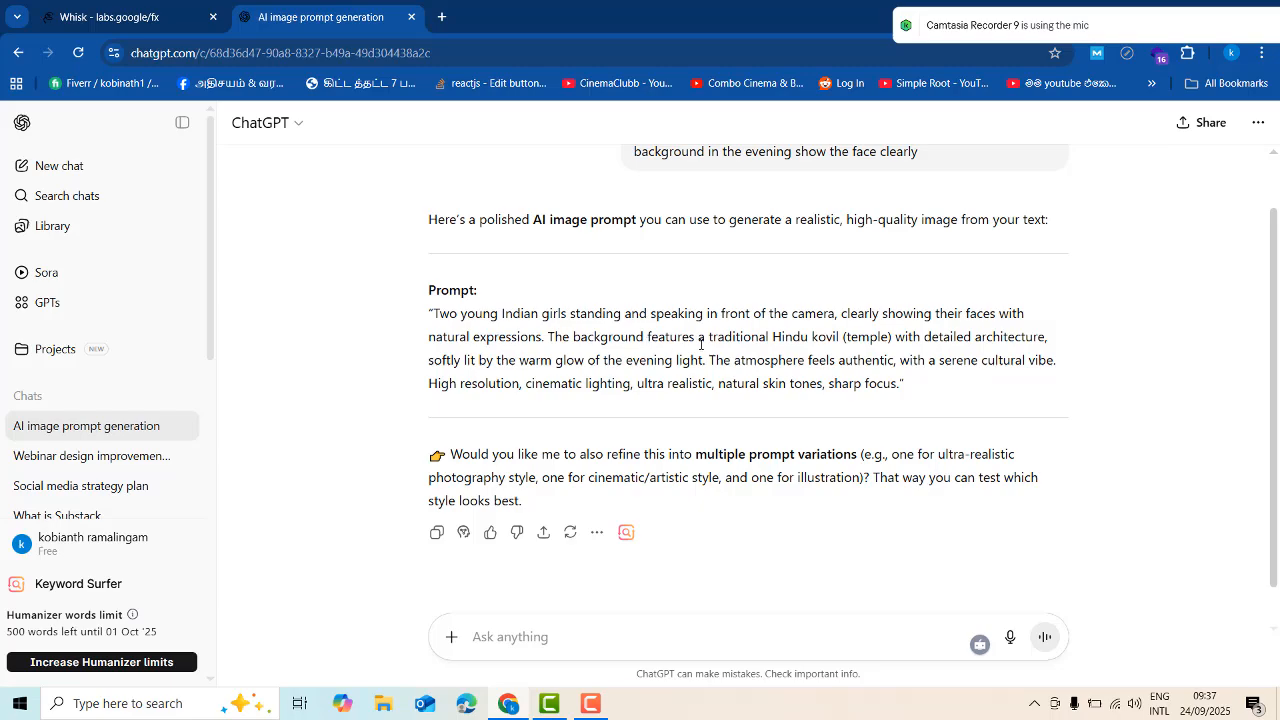
{"action": "scroll", "coordinate": [862, 340], "scroll_direction": "up", "scroll_amount": 1}
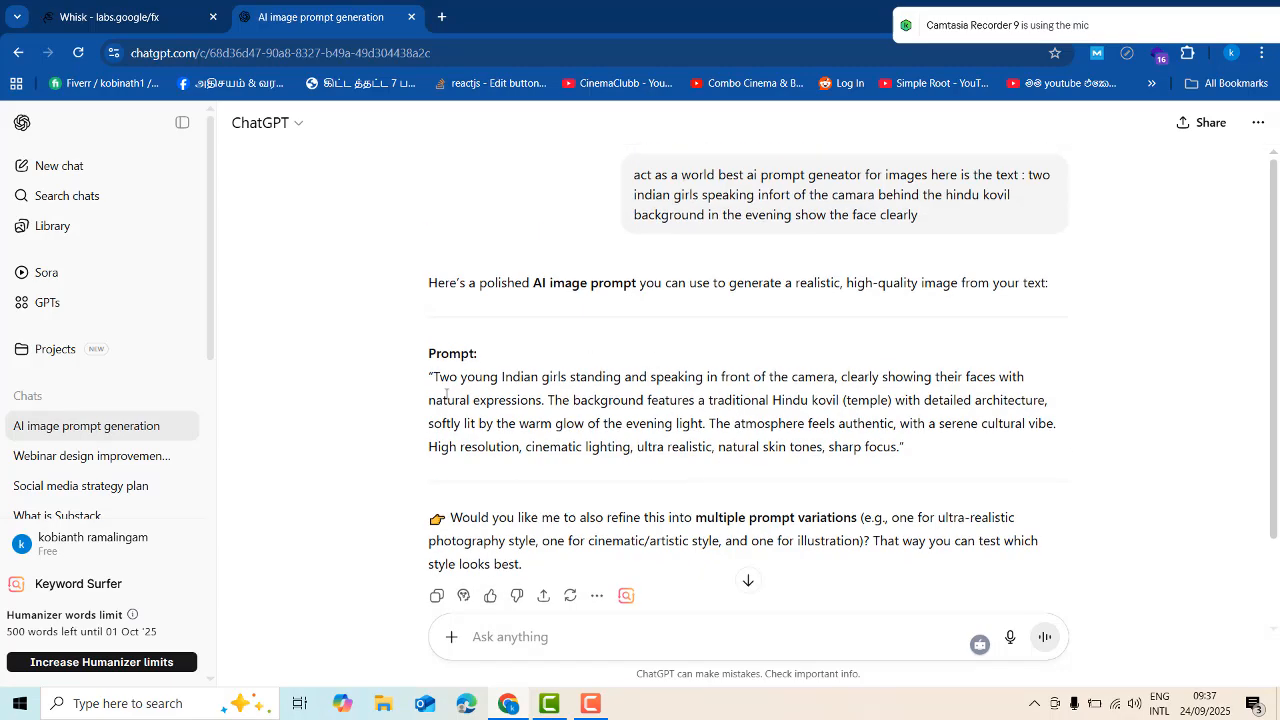
{"action": "left_click_drag", "start_coordinate": [447, 376], "coordinate": [899, 450]}
{"action": "key", "text": "ctrl+c"}
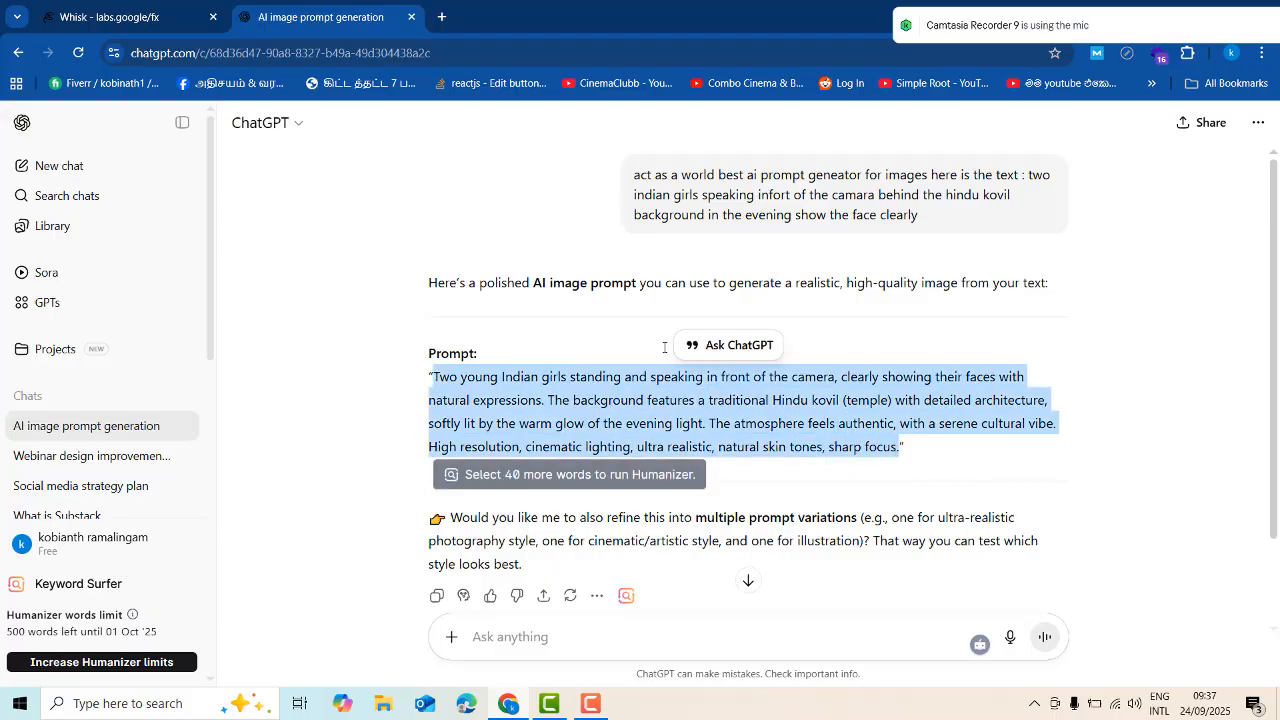
Replace the prompt in Whisk with the copied text about two young Indian girls and generate the images.
{"action": "left_click", "coordinate": [158, 18]}
{"action": "key", "text": "ctrl+a"}
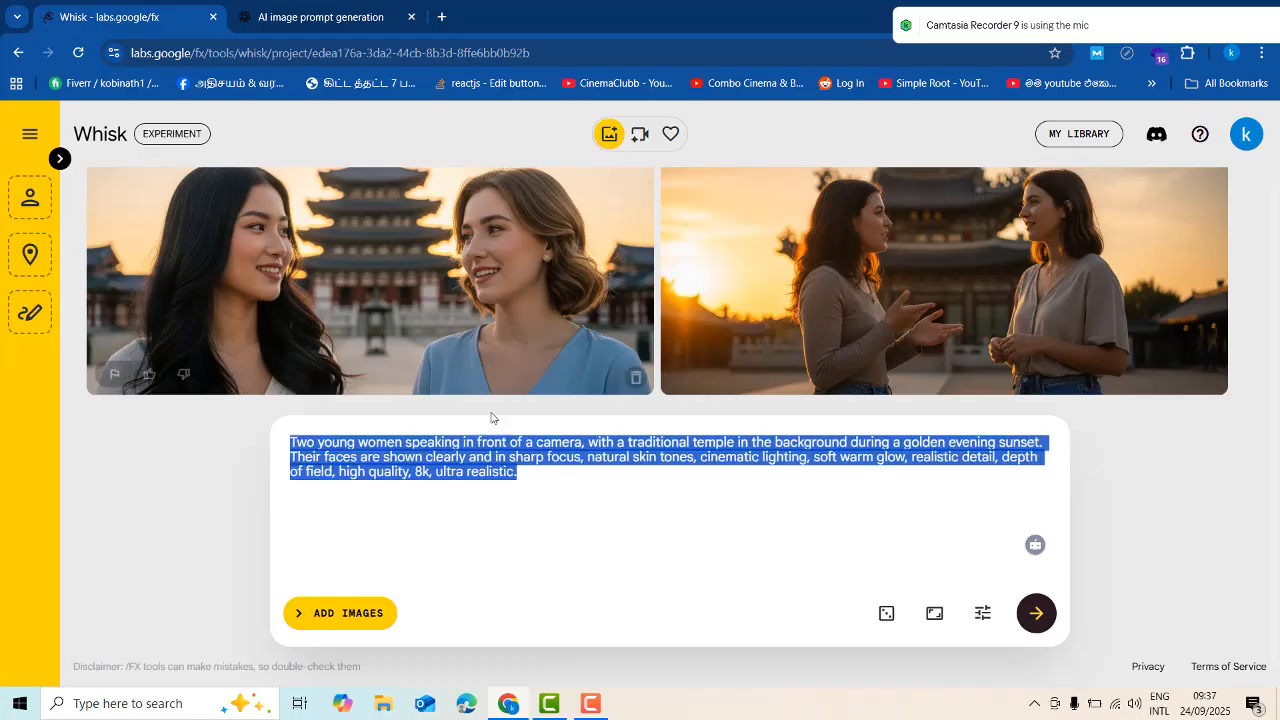
{"action": "key", "text": "ctrl+v"}
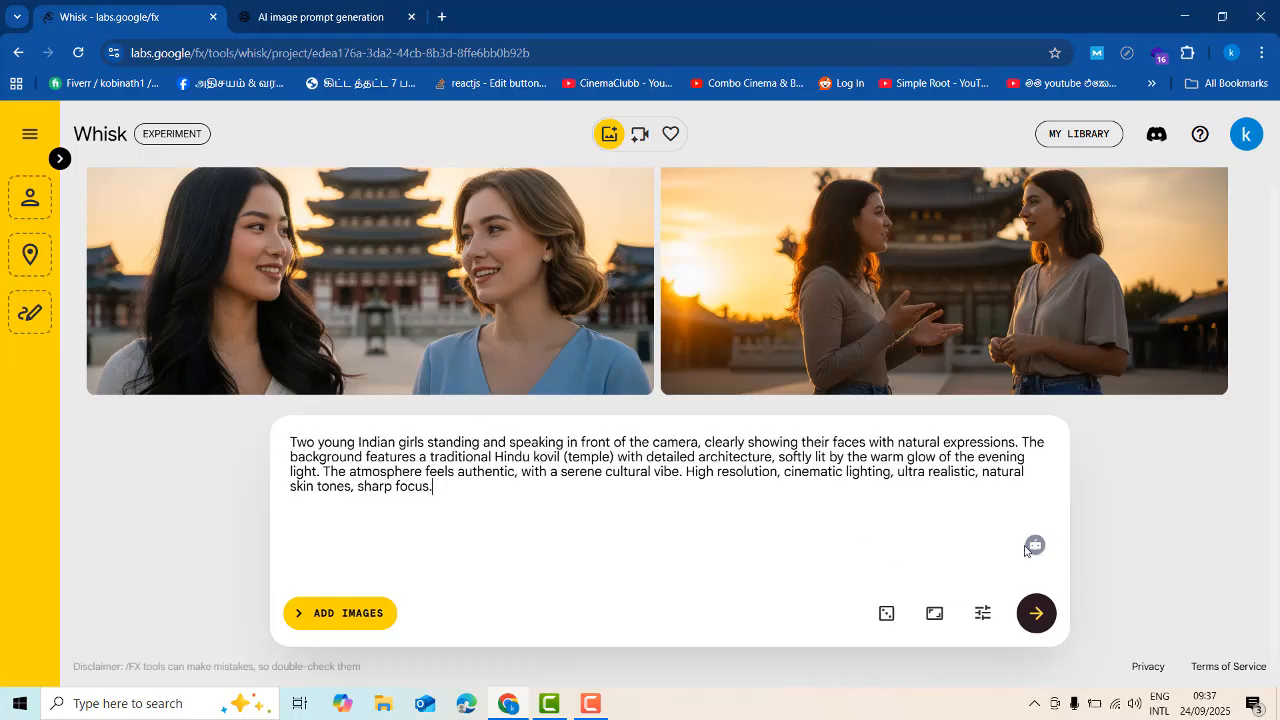
{"action": "key", "text": "ctrl+a"}
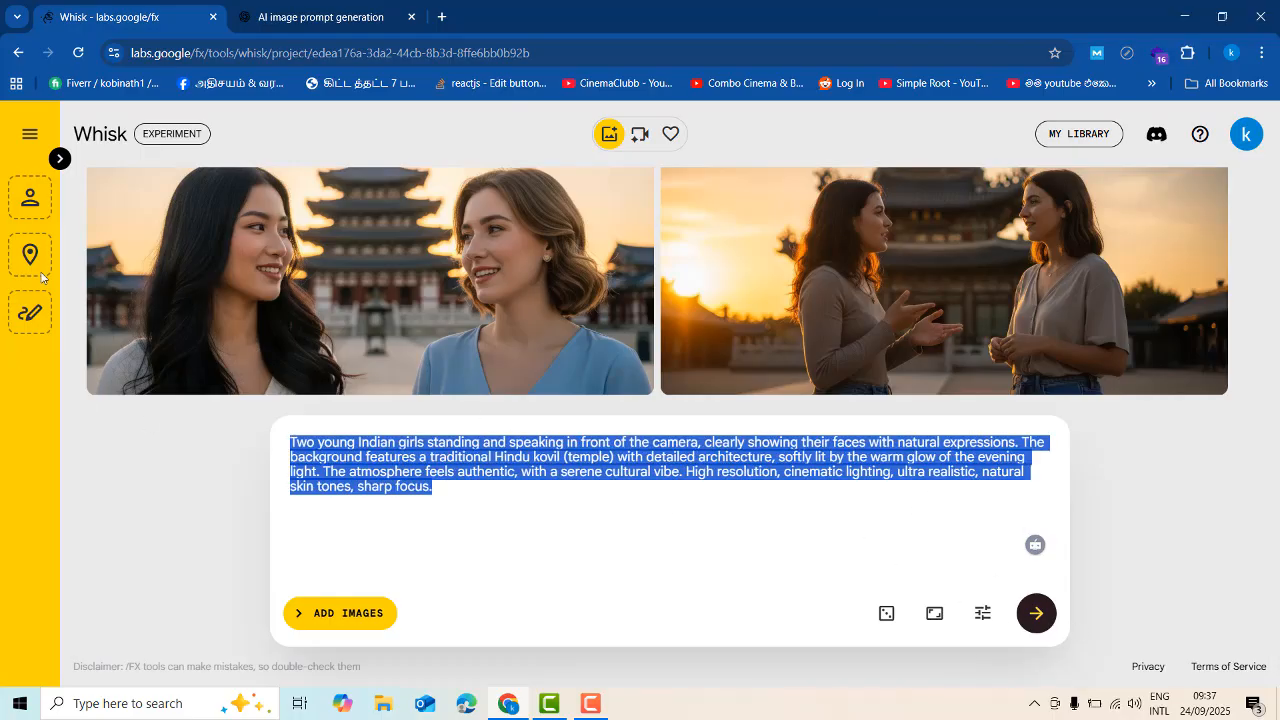
{"action": "left_click", "coordinate": [1036, 613]}
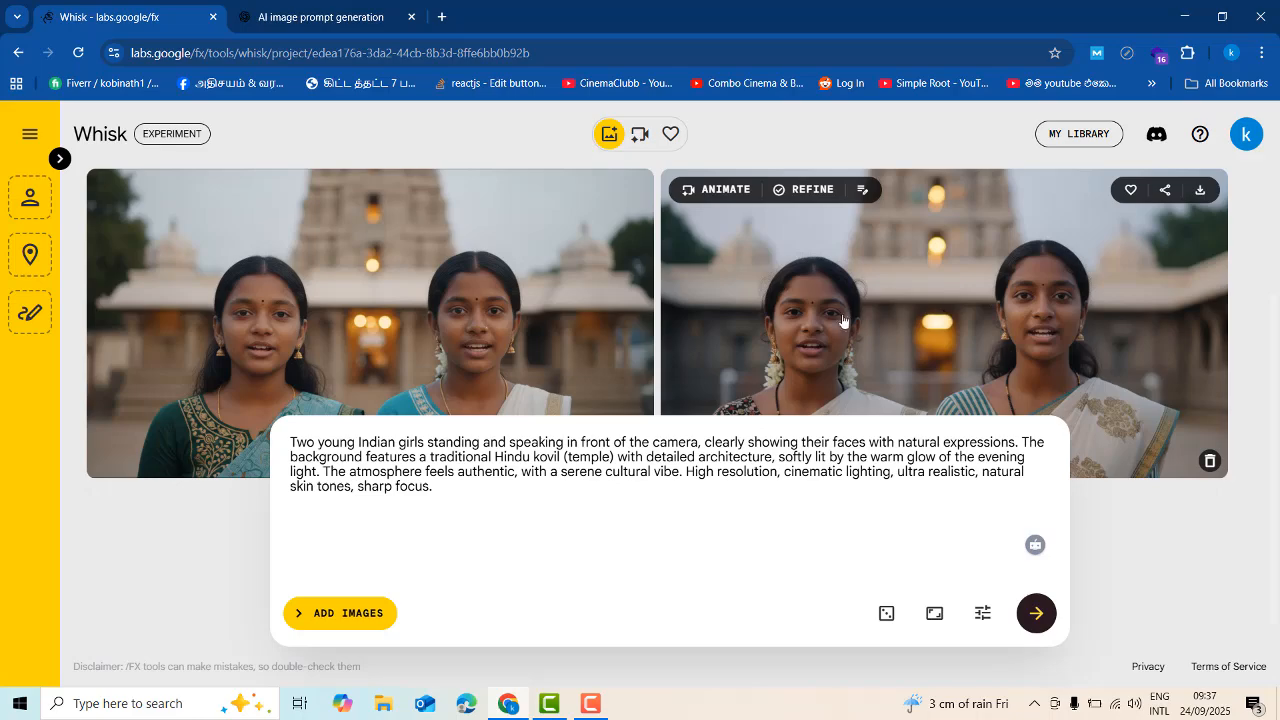
Open the second generated image of the Indian girls, view it full size in a separate browser tab, and close that tab.
{"action": "left_click", "coordinate": [1012, 272]}
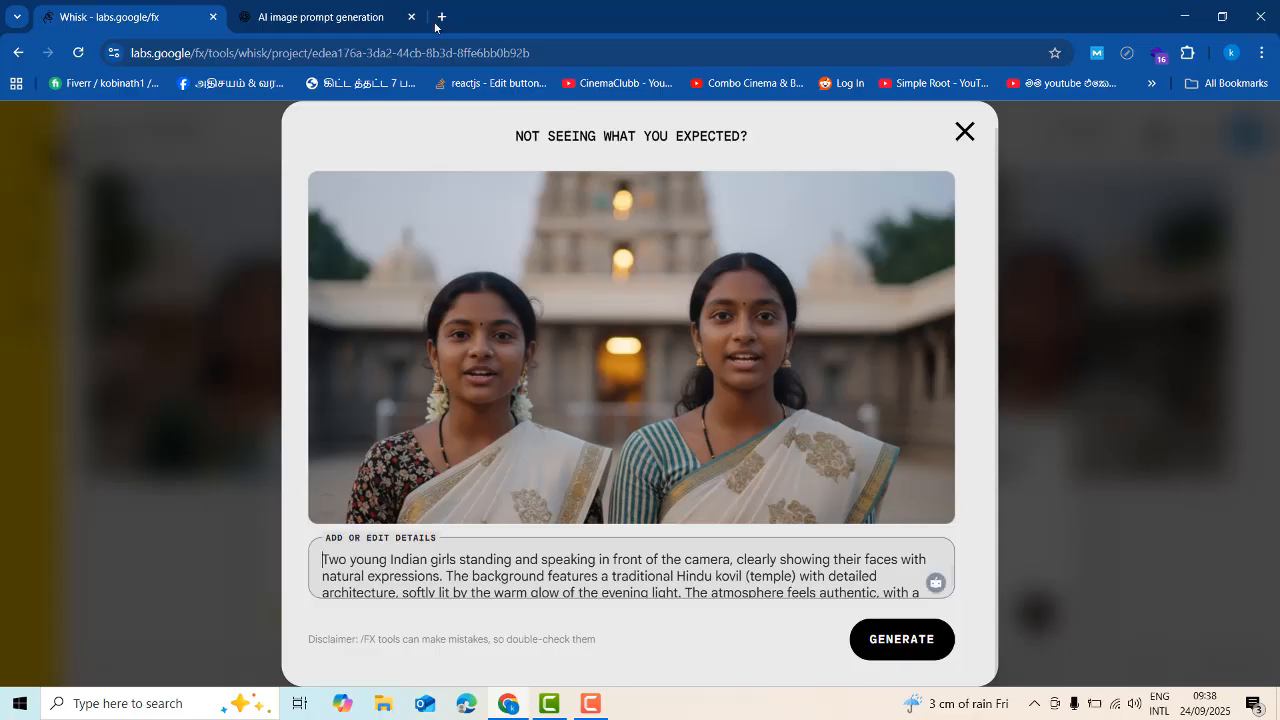
{"action": "left_click", "coordinate": [300, 52]}
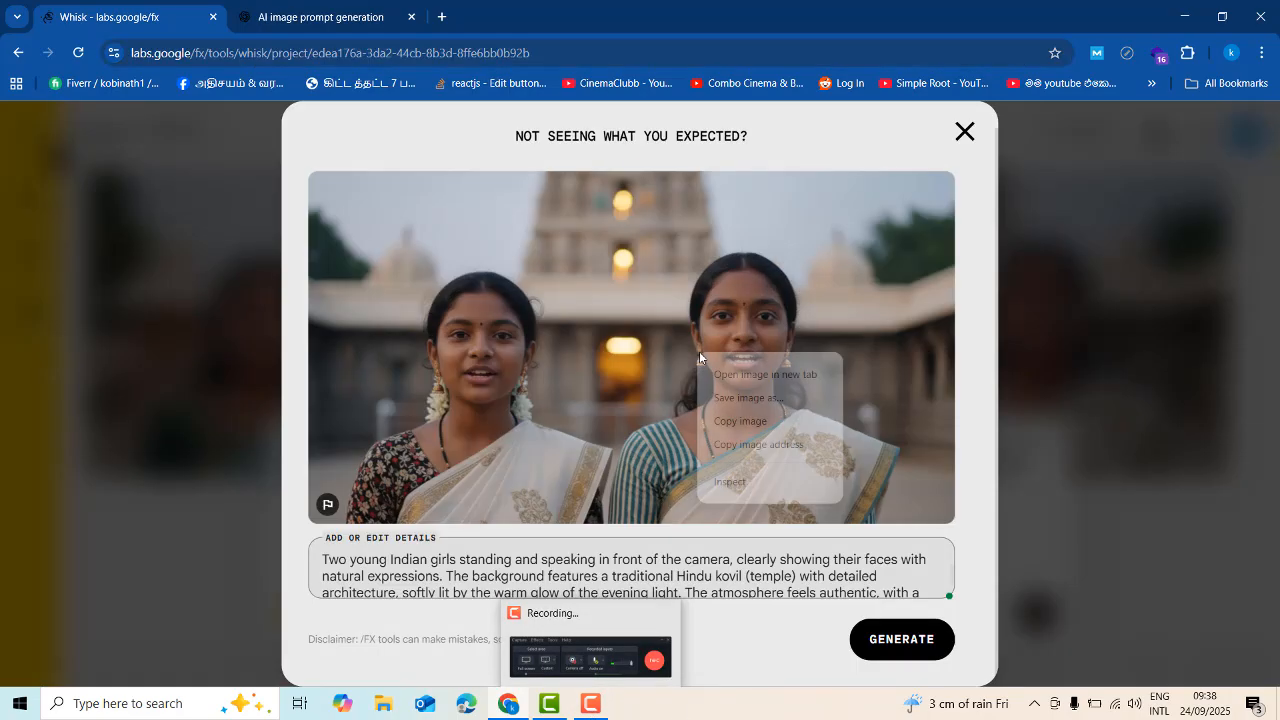
{"action": "right_click", "coordinate": [699, 351]}
{"action": "left_click", "coordinate": [745, 367]}
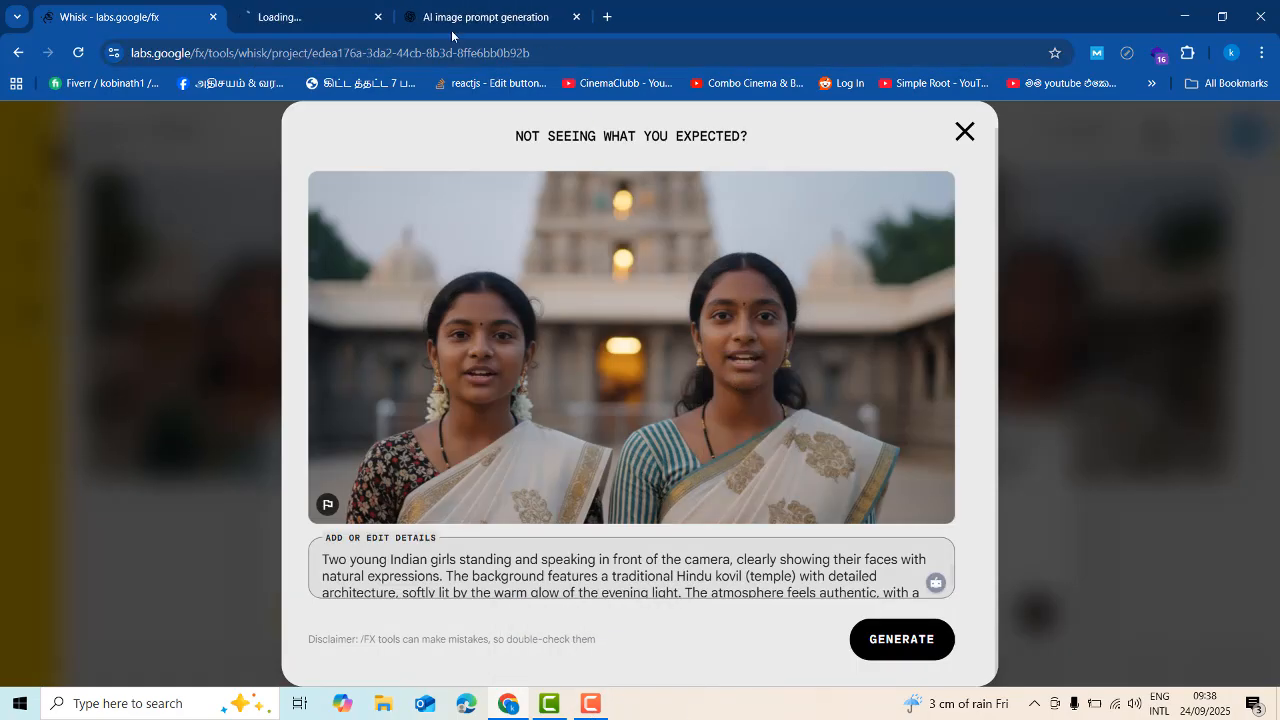
{"action": "left_click", "coordinate": [340, 5]}
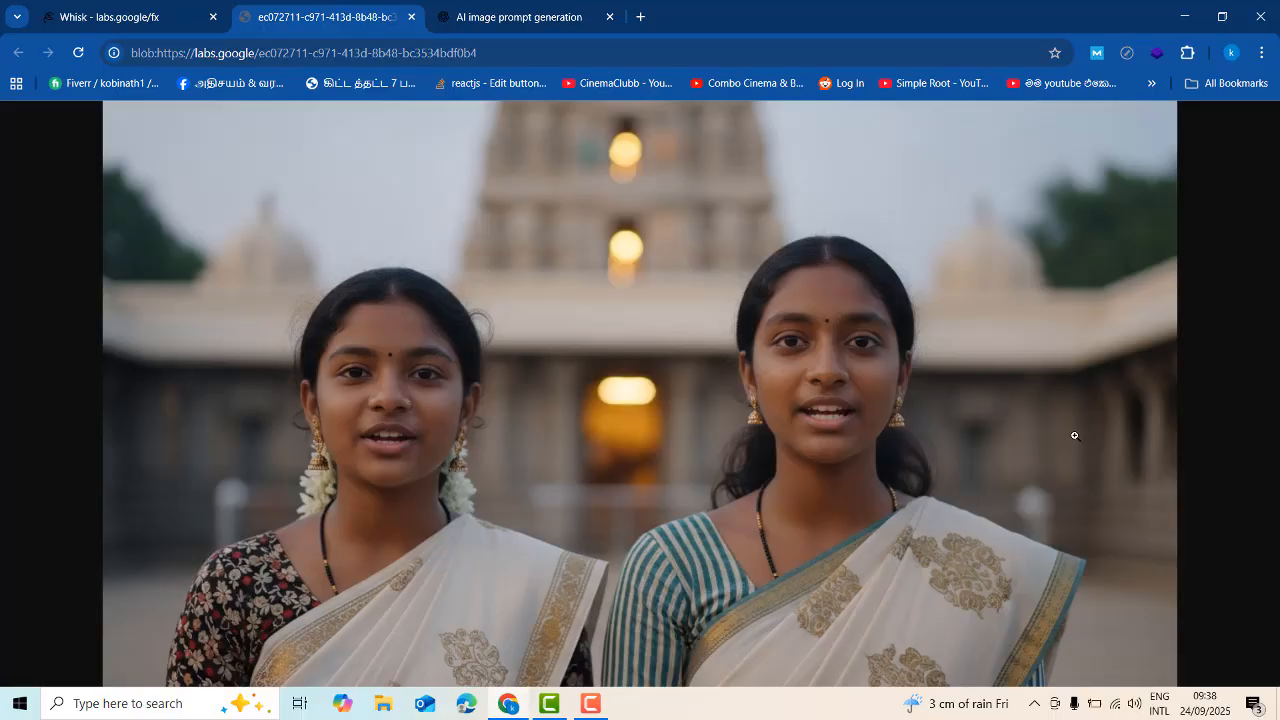
{"action": "left_click", "coordinate": [411, 16]}
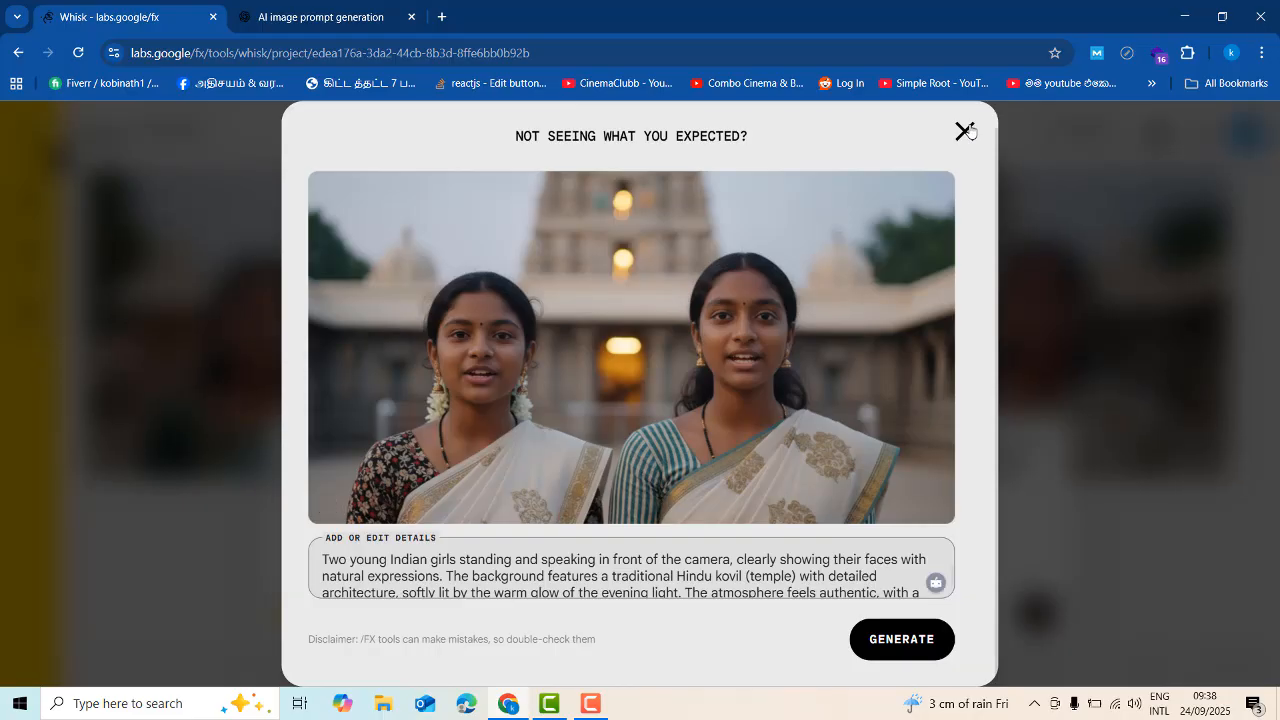
View the first generated image of the two Indian girls enlarged, then return to the results.
{"action": "left_click", "coordinate": [964, 131]}
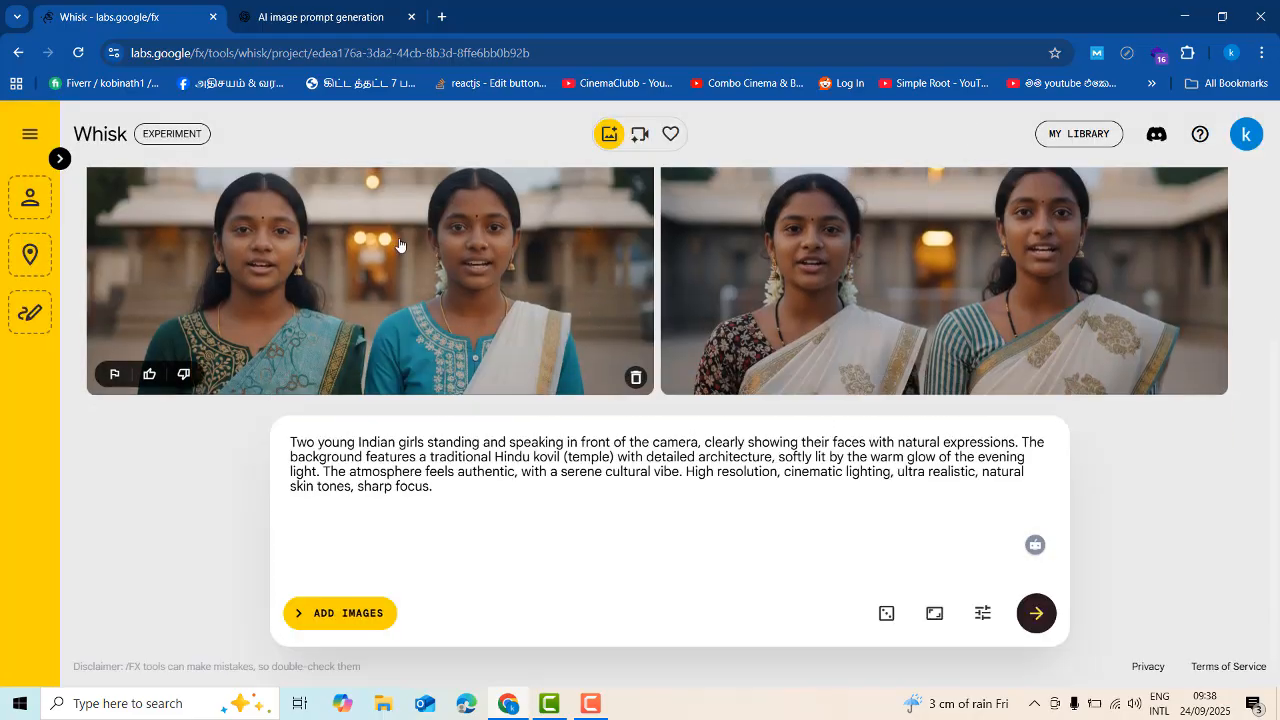
{"action": "left_click", "coordinate": [400, 246]}
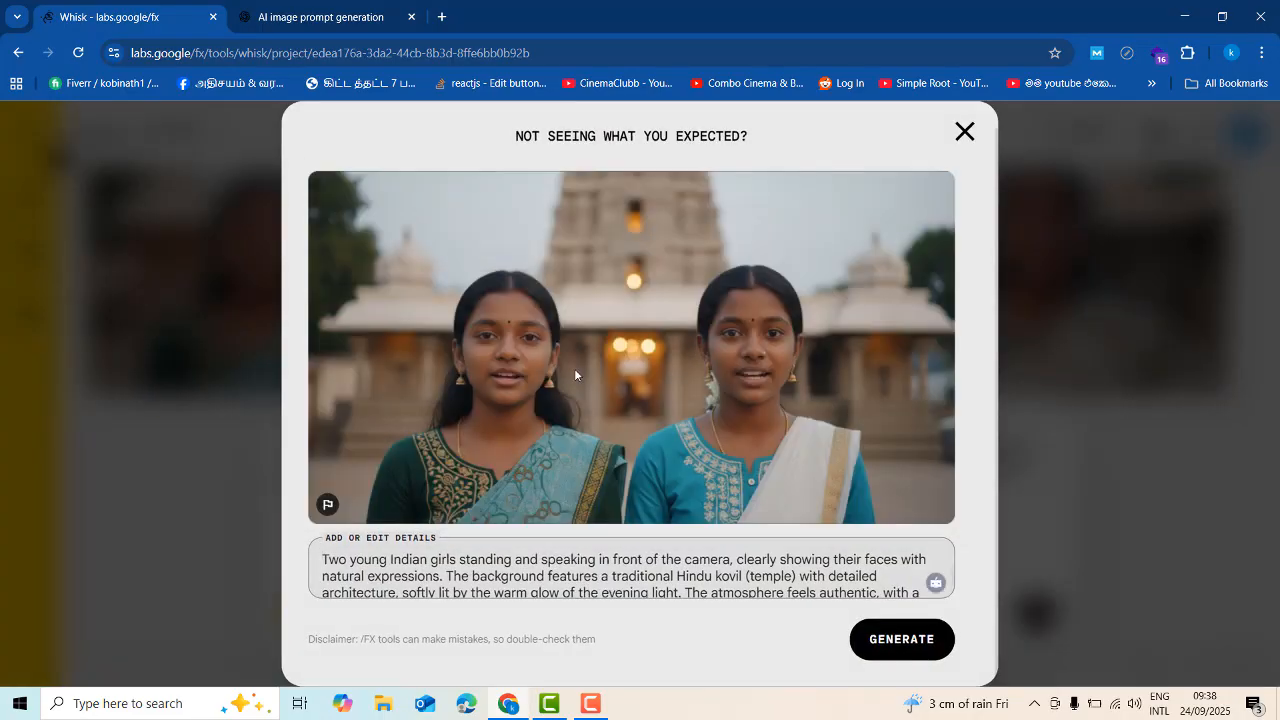
{"action": "left_click", "coordinate": [964, 134]}
Switch to ChatGPT, reopen the "two indian girls" message for editing and insert "wearing saree and" after "background".
{"action": "left_click", "coordinate": [360, 10]}
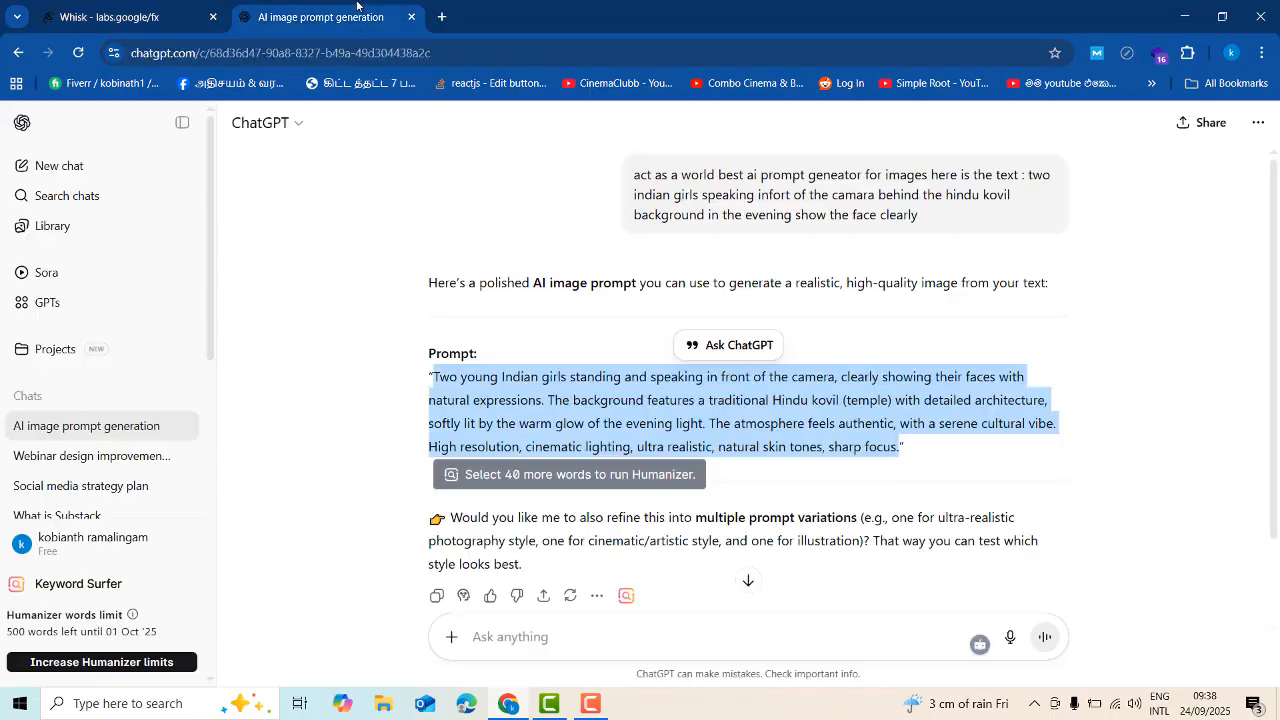
{"action": "left_click", "coordinate": [1023, 238]}
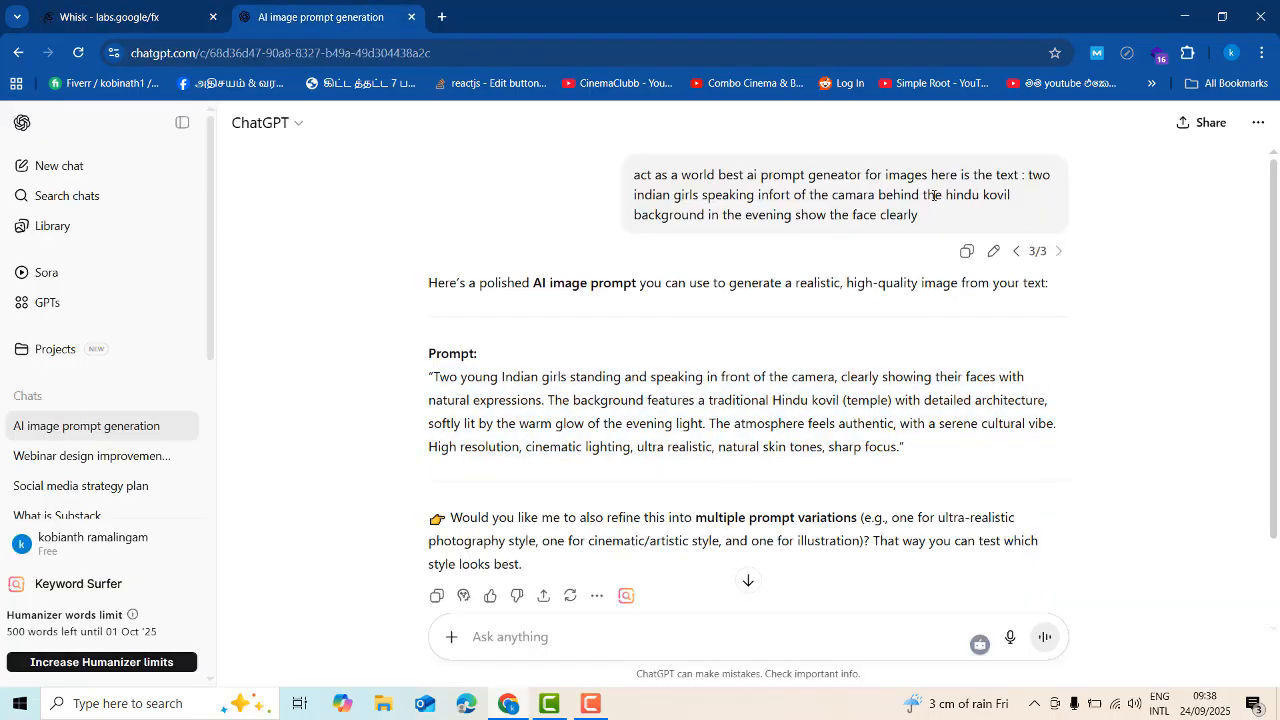
{"action": "scroll", "coordinate": [968, 231], "scroll_direction": "down", "scroll_amount": 1}
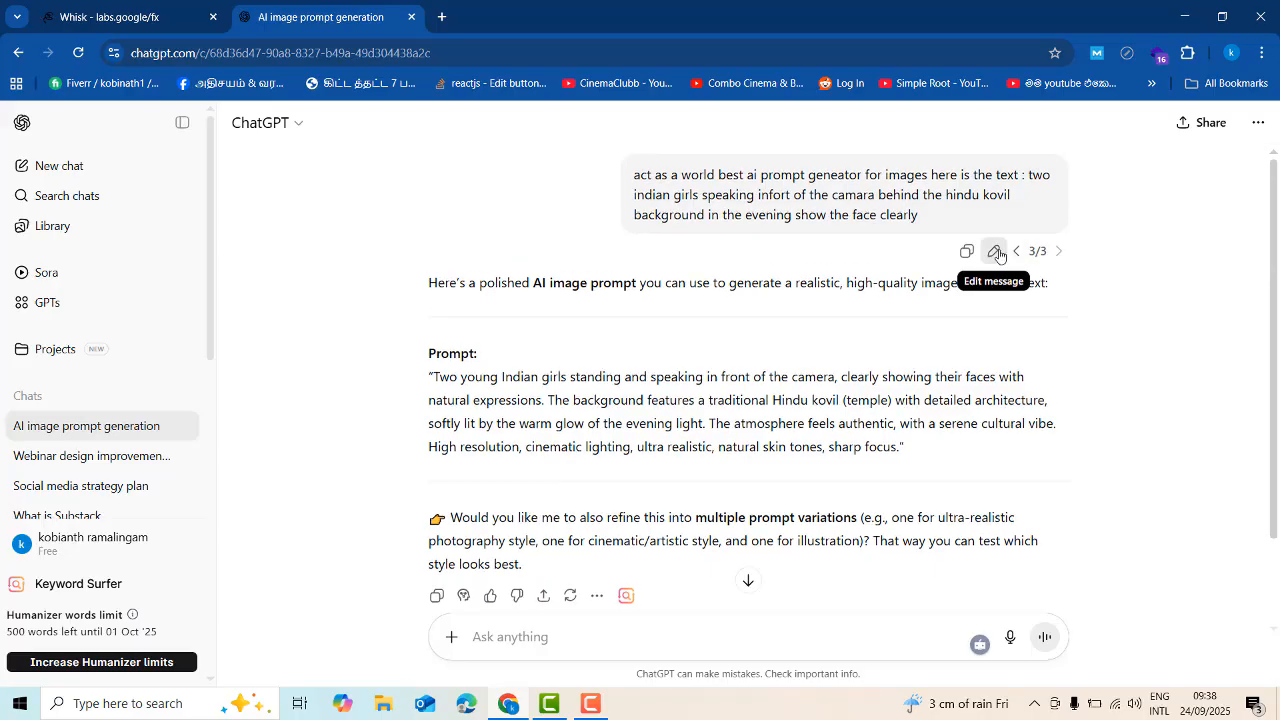
{"action": "left_click", "coordinate": [995, 250]}
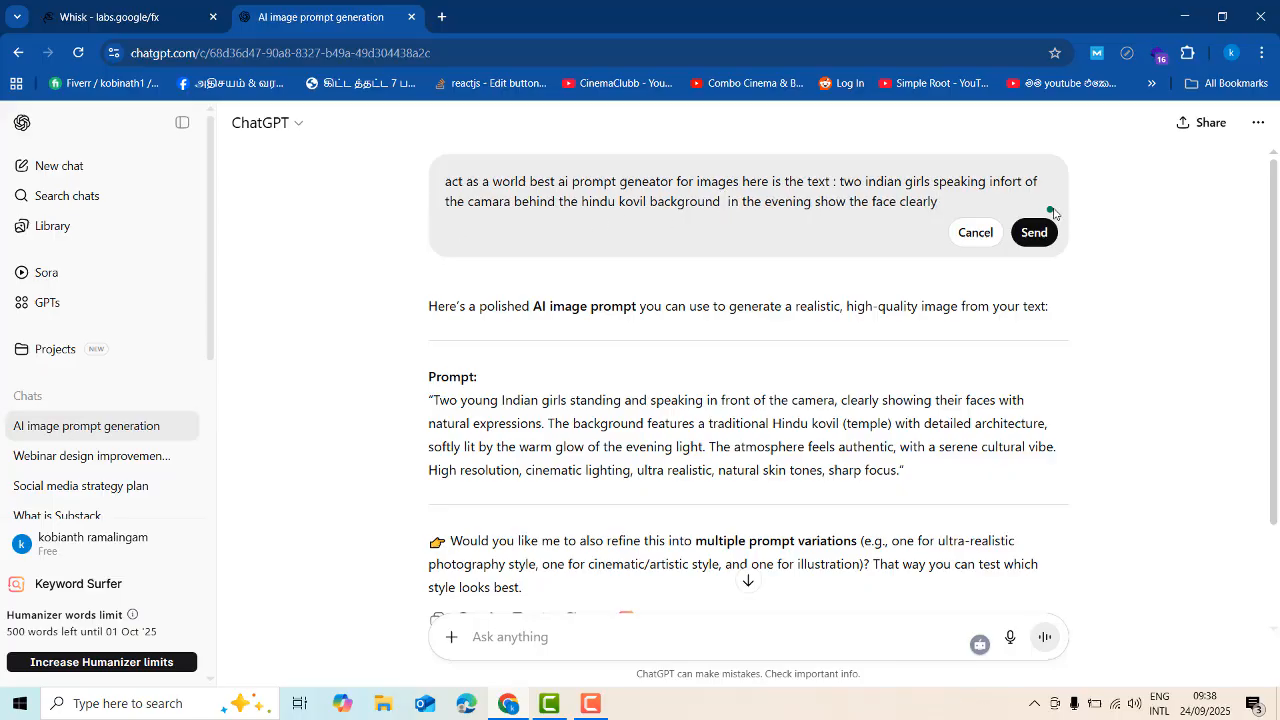
{"action": "type", "text": "waer"}
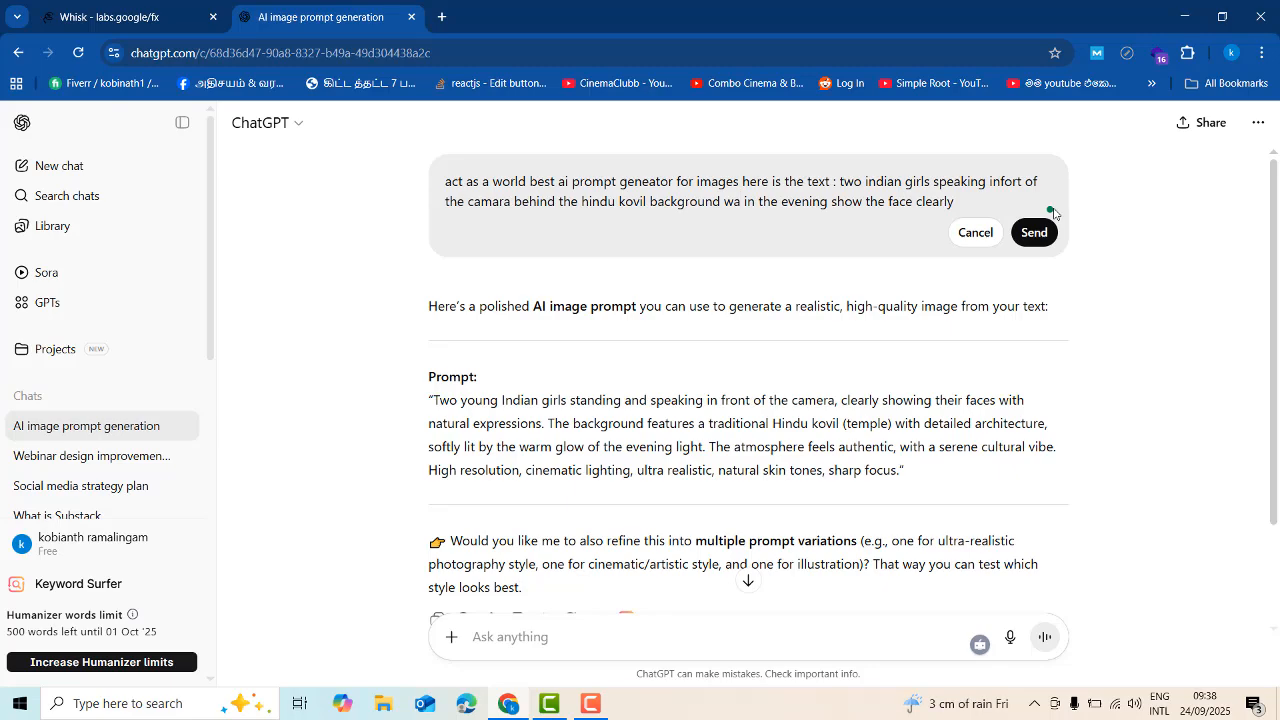
{"action": "key", "text": "BackSpace"}
{"action": "key", "text": "BackSpace"}
{"action": "key", "text": "BackSpace"}
{"action": "type", "text": "earing sal"}
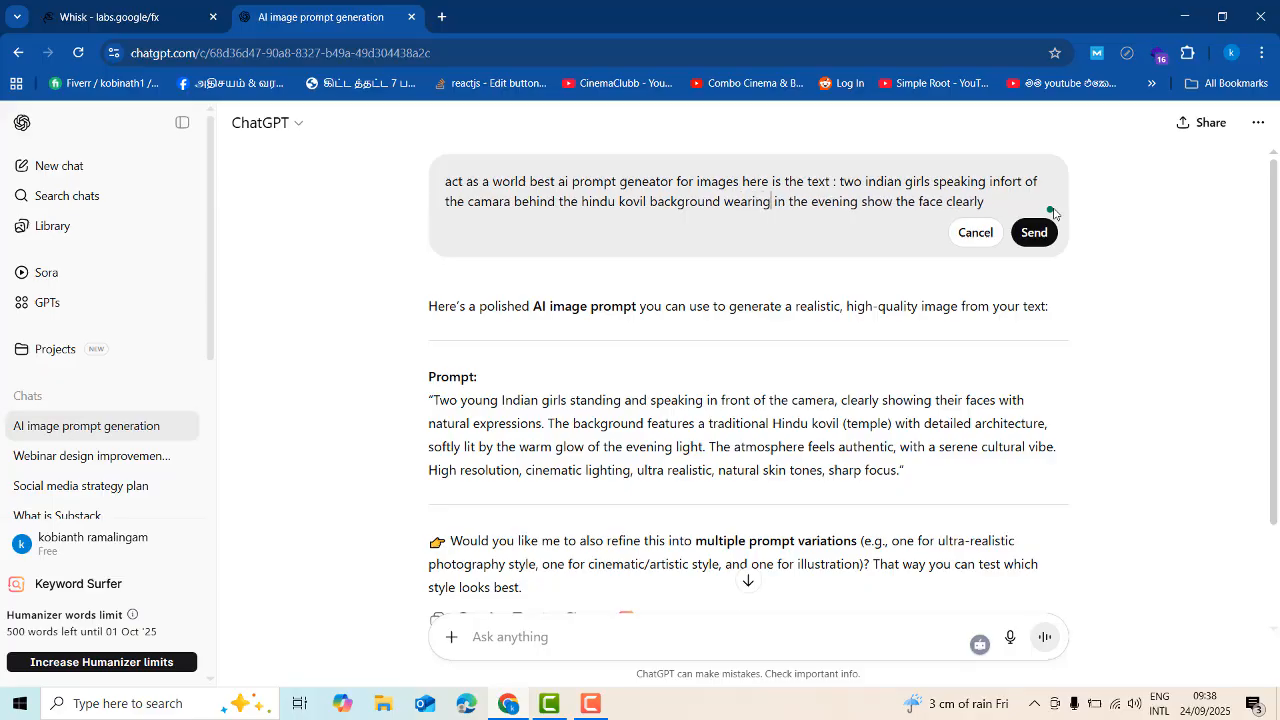
{"action": "key", "text": "BackSpace"}
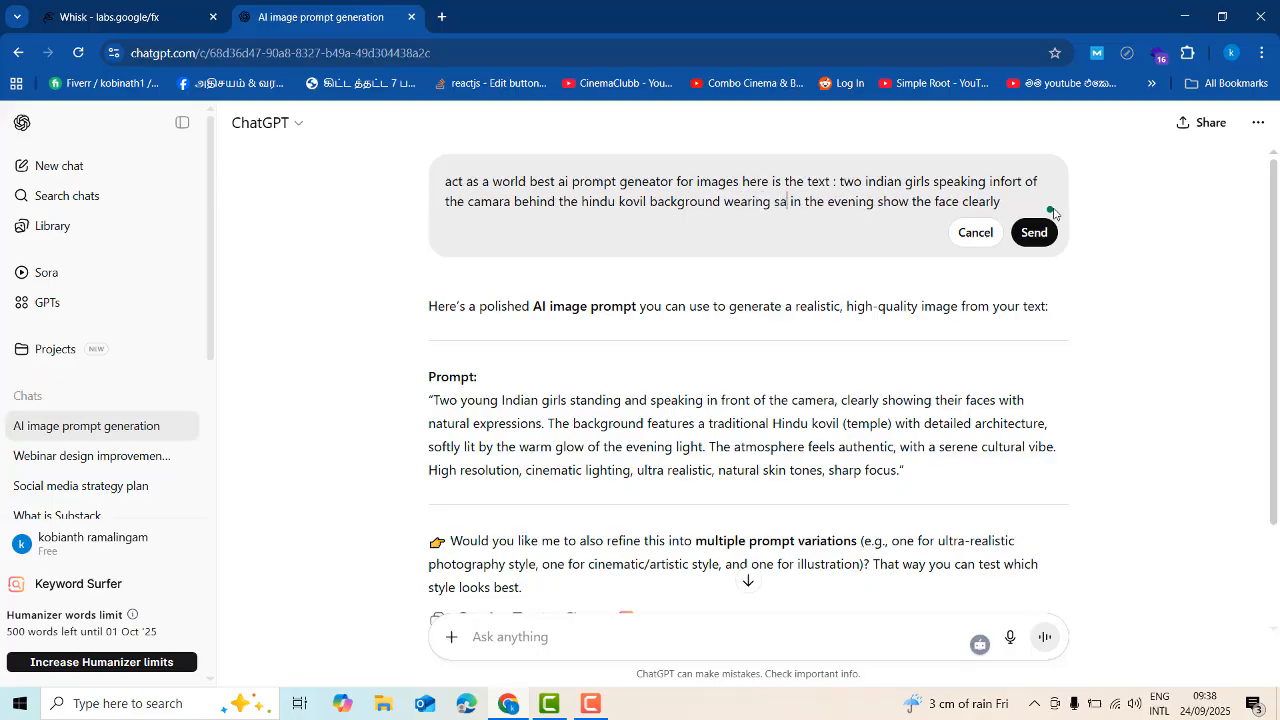
{"action": "type", "text": "ree and "}
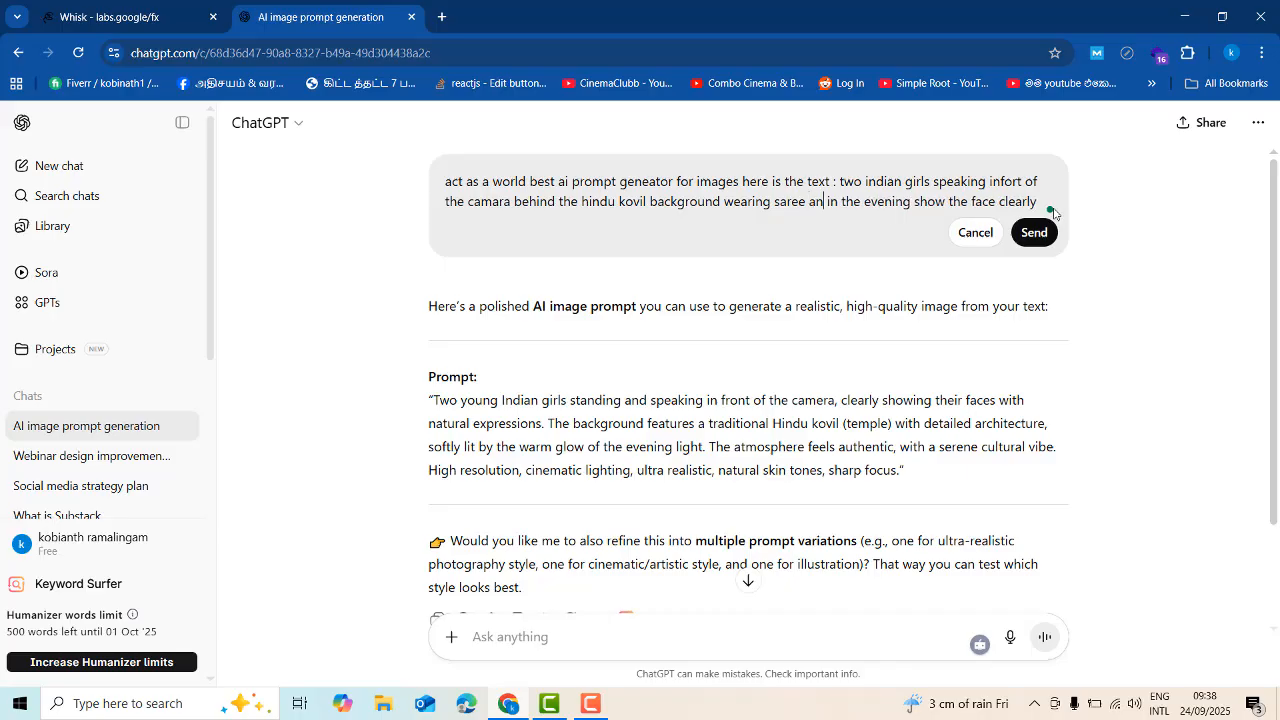
Complete the inserted phrase with "beautiful look" before "in the evening" and send the edited message.
{"action": "type", "text": "bea"}
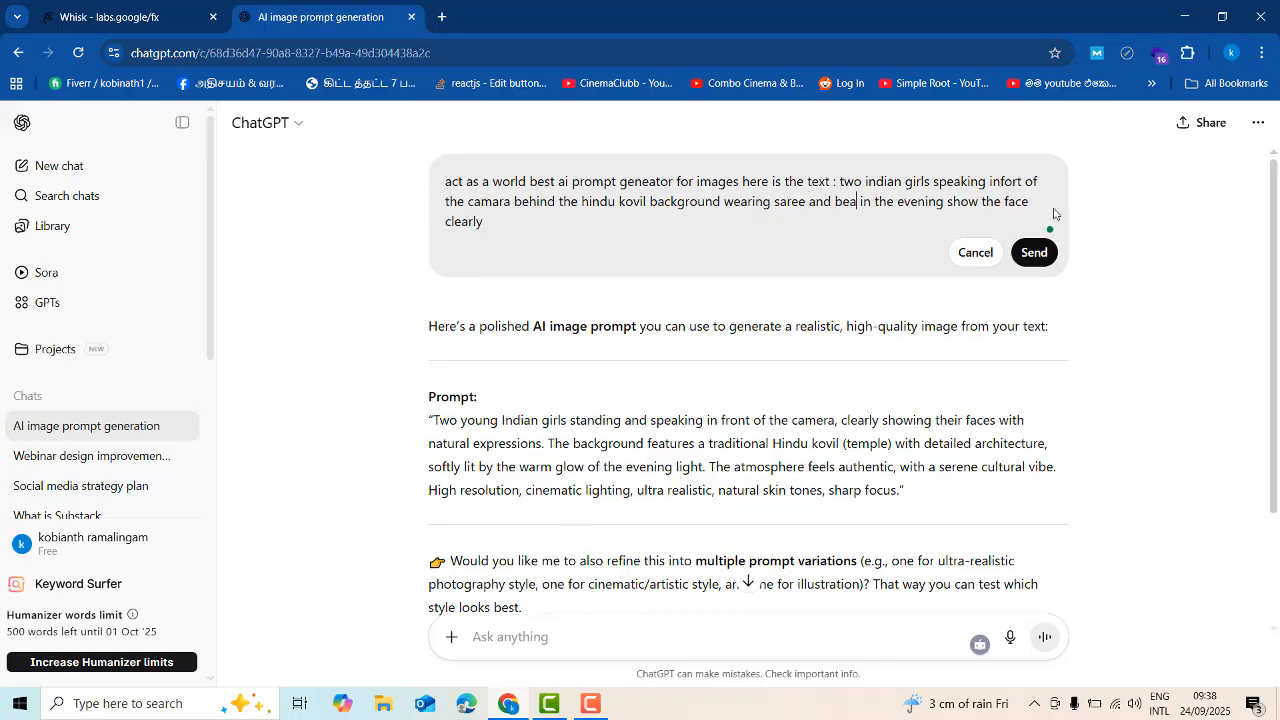
{"action": "type", "text": "utoif"}
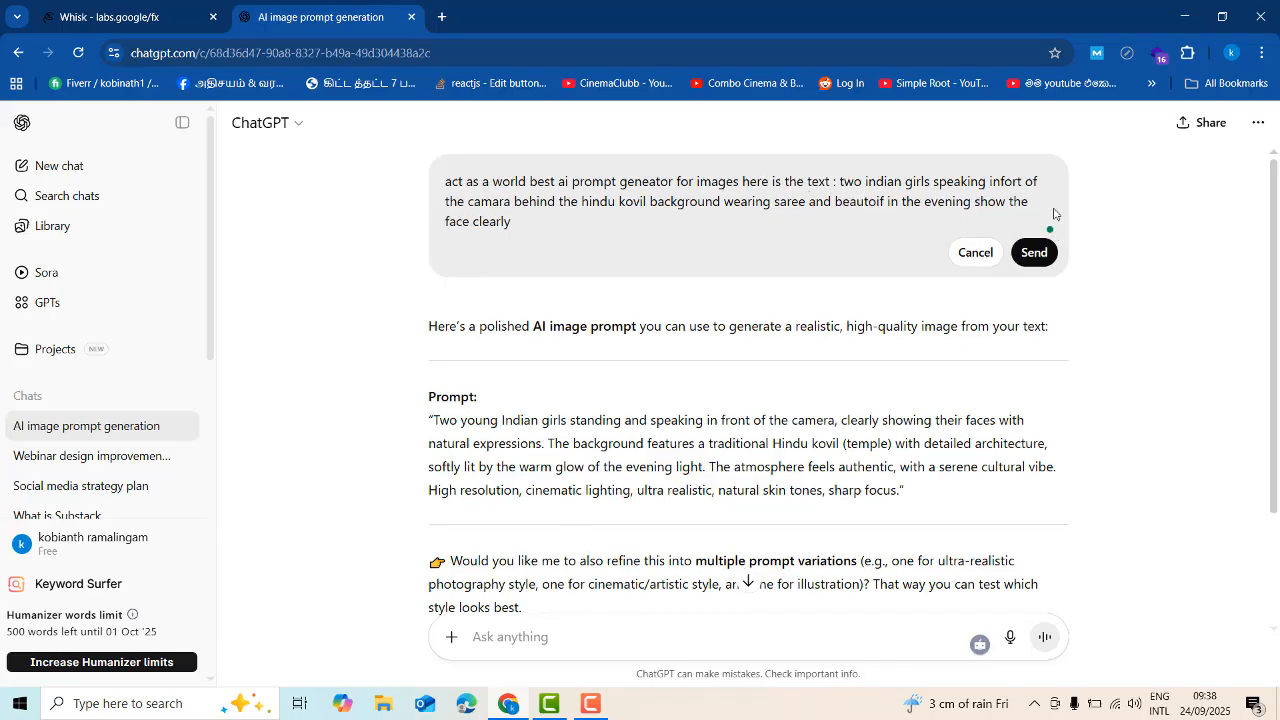
{"action": "key", "text": "BackSpace"}
{"action": "key", "text": "BackSpace"}
{"action": "key", "text": "BackSpace"}
{"action": "type", "text": "iful "}
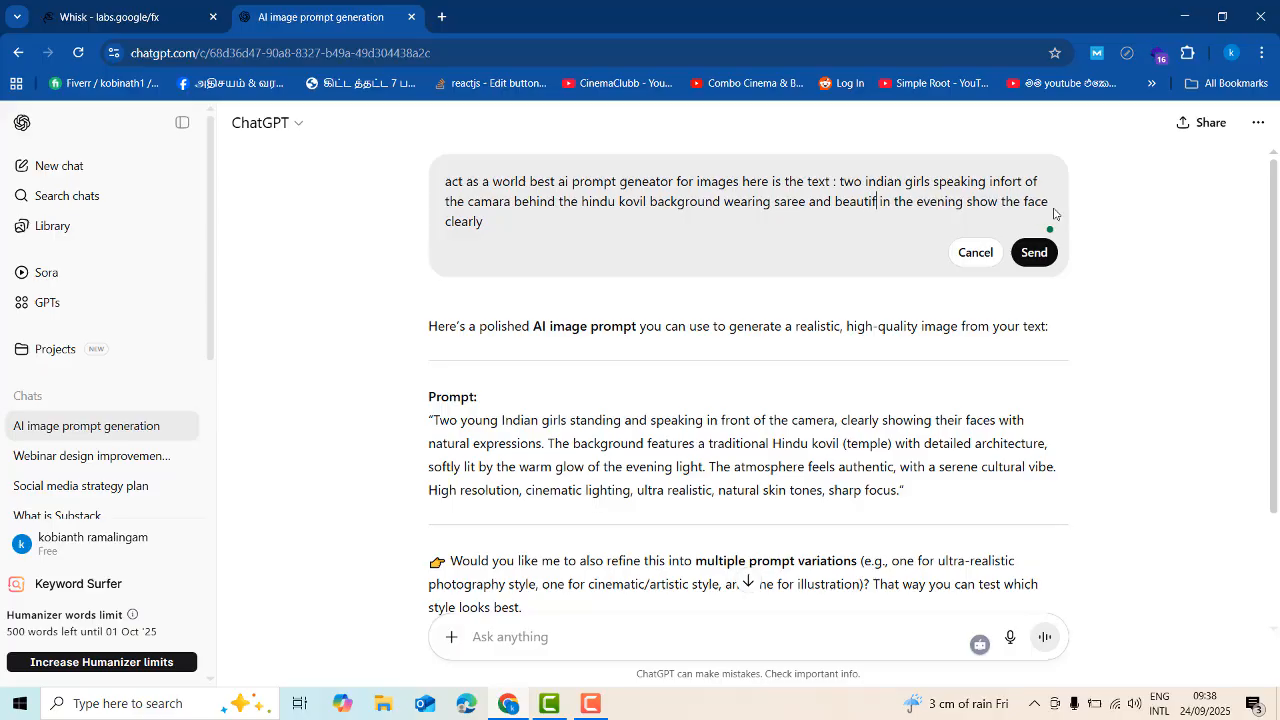
{"action": "type", "text": "l"}
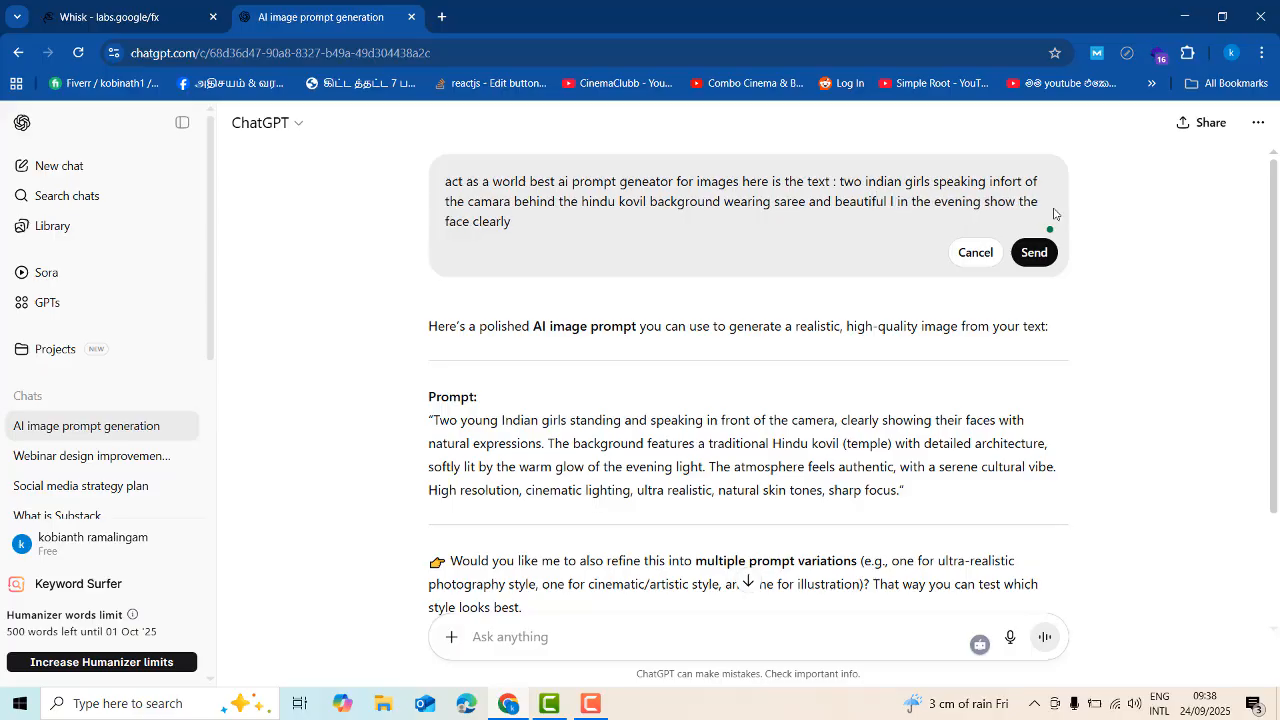
{"action": "type", "text": "ook"}
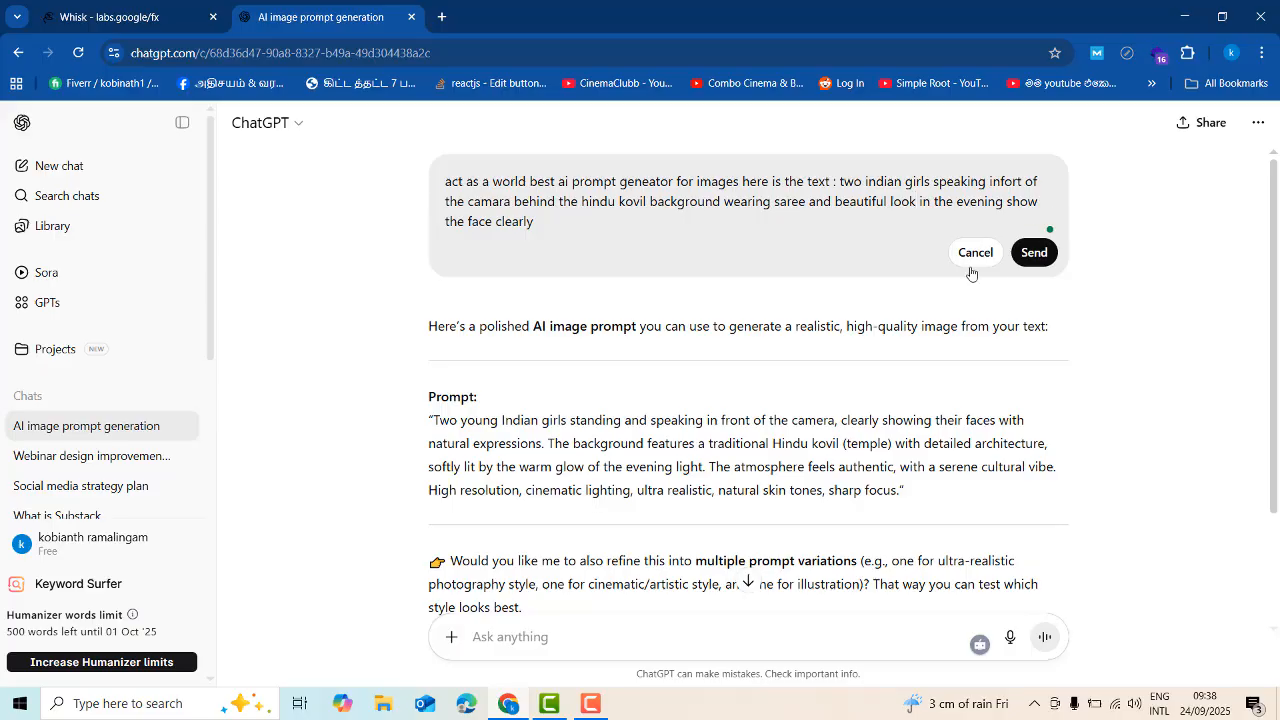
{"action": "left_click", "coordinate": [1034, 252]}
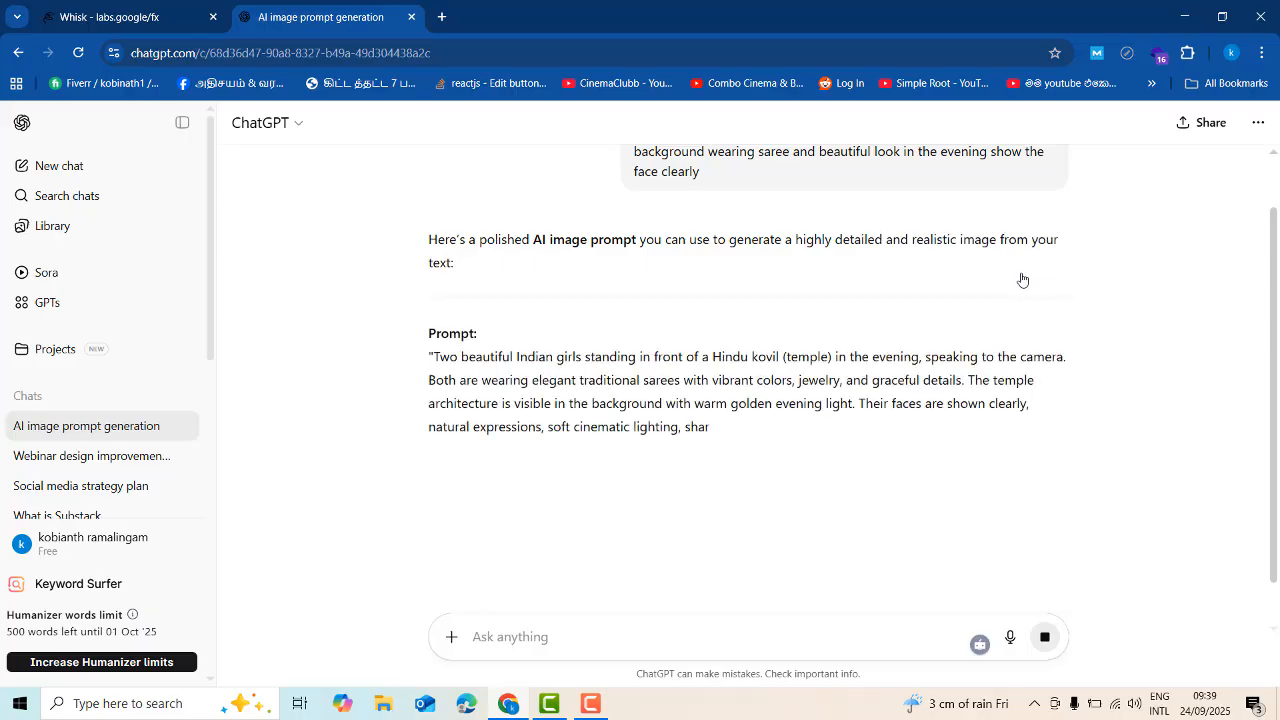
Copy ChatGPT's polished prompt about two beautiful Indian girls in traditional sarees, without the quotation marks.
{"action": "scroll", "coordinate": [1022, 282], "scroll_direction": "up", "scroll_amount": 1}
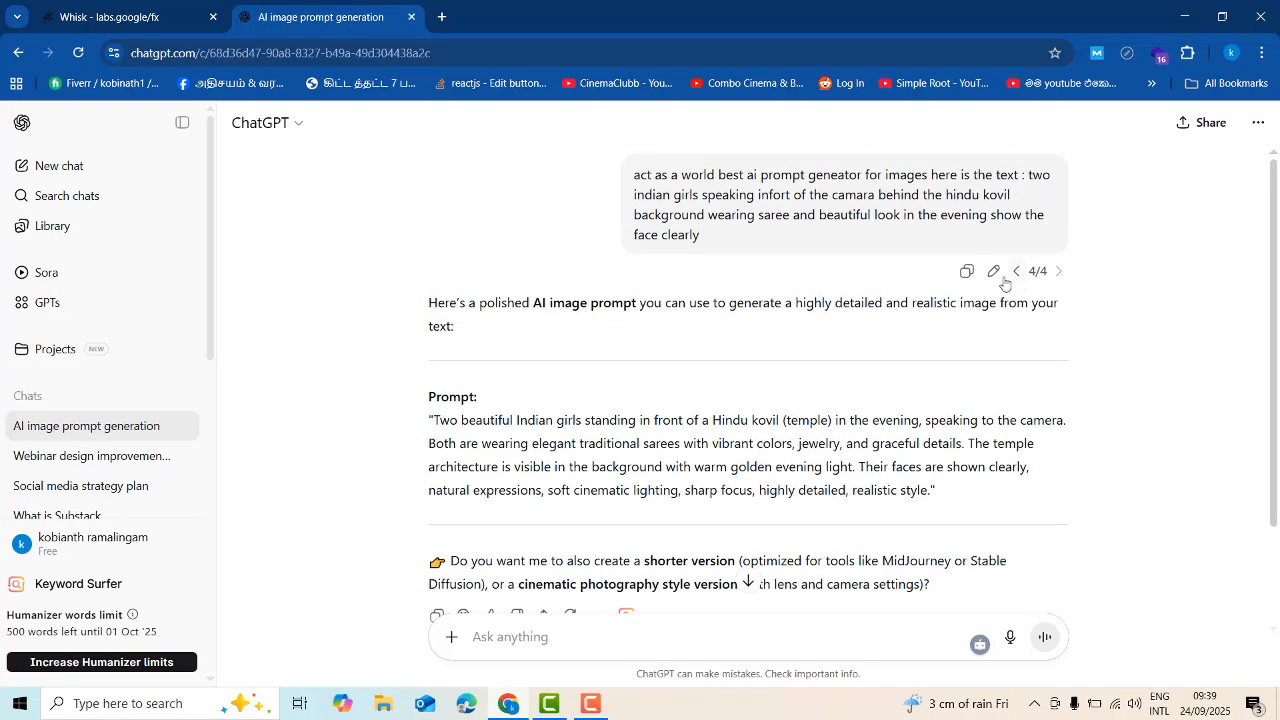
{"action": "scroll", "coordinate": [641, 422], "scroll_direction": "down", "scroll_amount": 1}
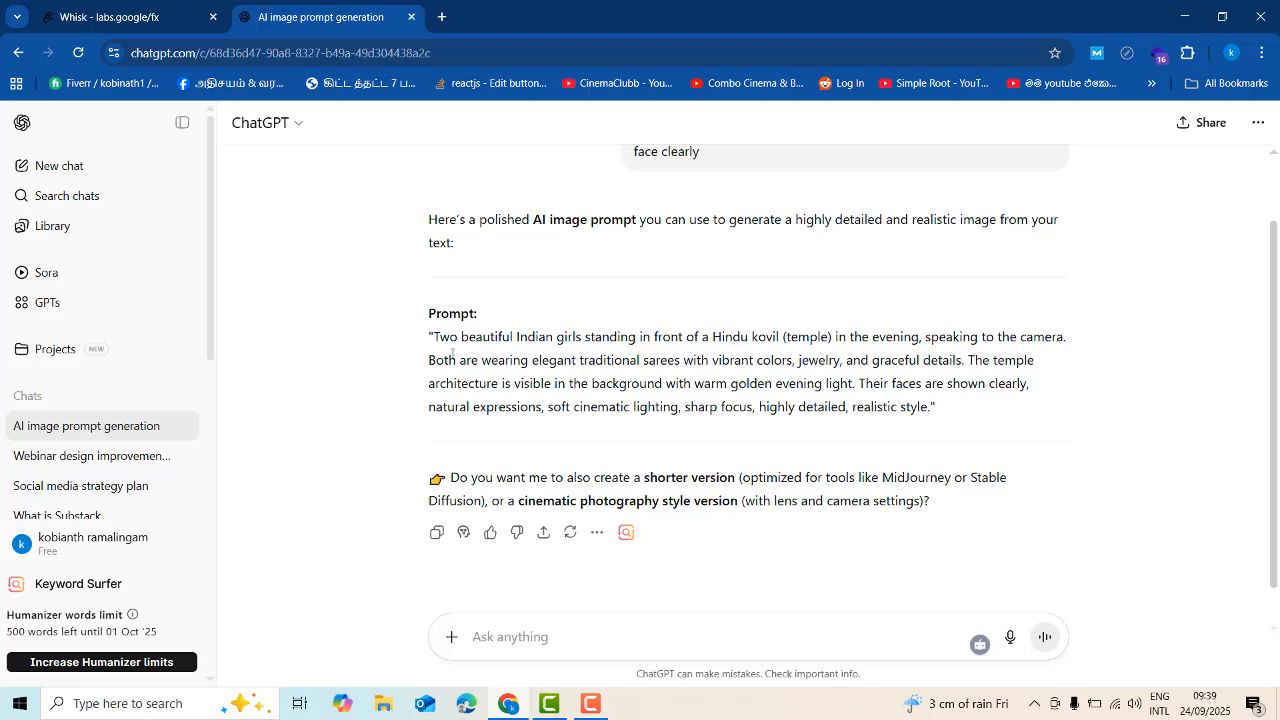
{"action": "left_click_drag", "start_coordinate": [435, 336], "coordinate": [933, 408]}
{"action": "key", "text": "ctrl+c"}
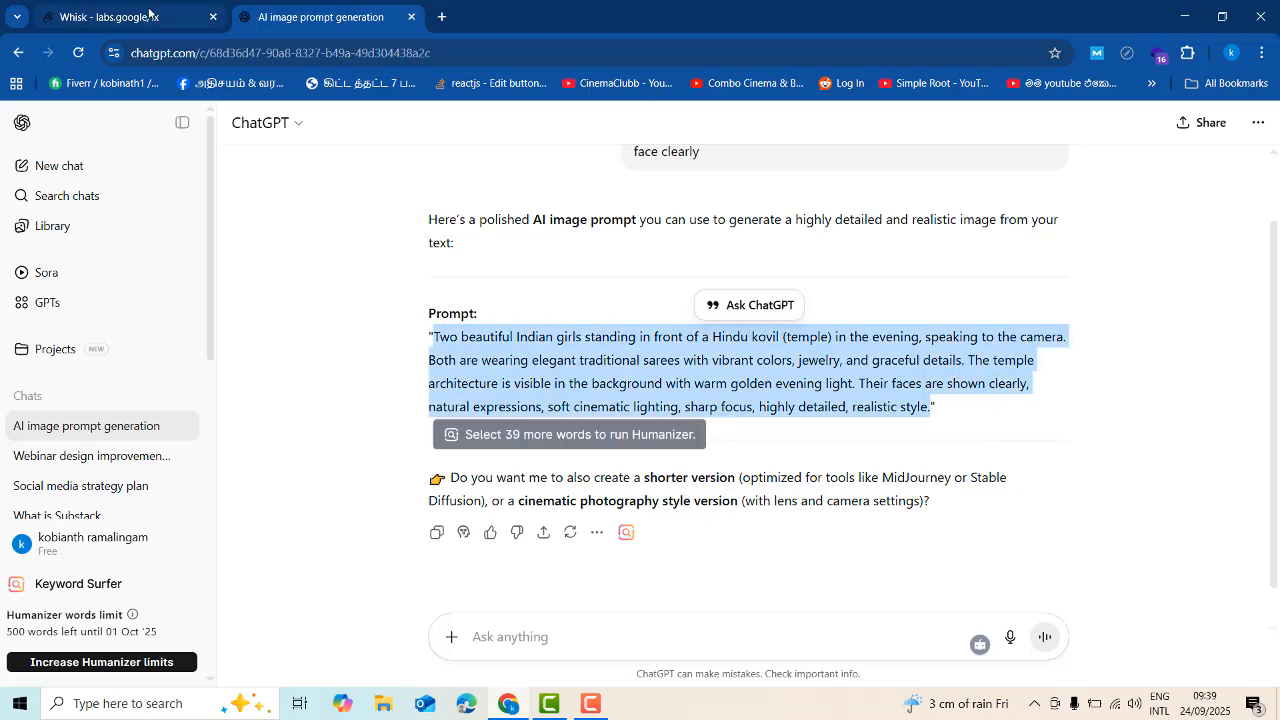
Replace the prompt in Whisk with the copied text about two beautiful Indian girls in sarees and generate the images.
{"action": "left_click", "coordinate": [150, 17]}
{"action": "key", "text": "ctrl+a"}
{"action": "key", "text": "ctrl+v"}
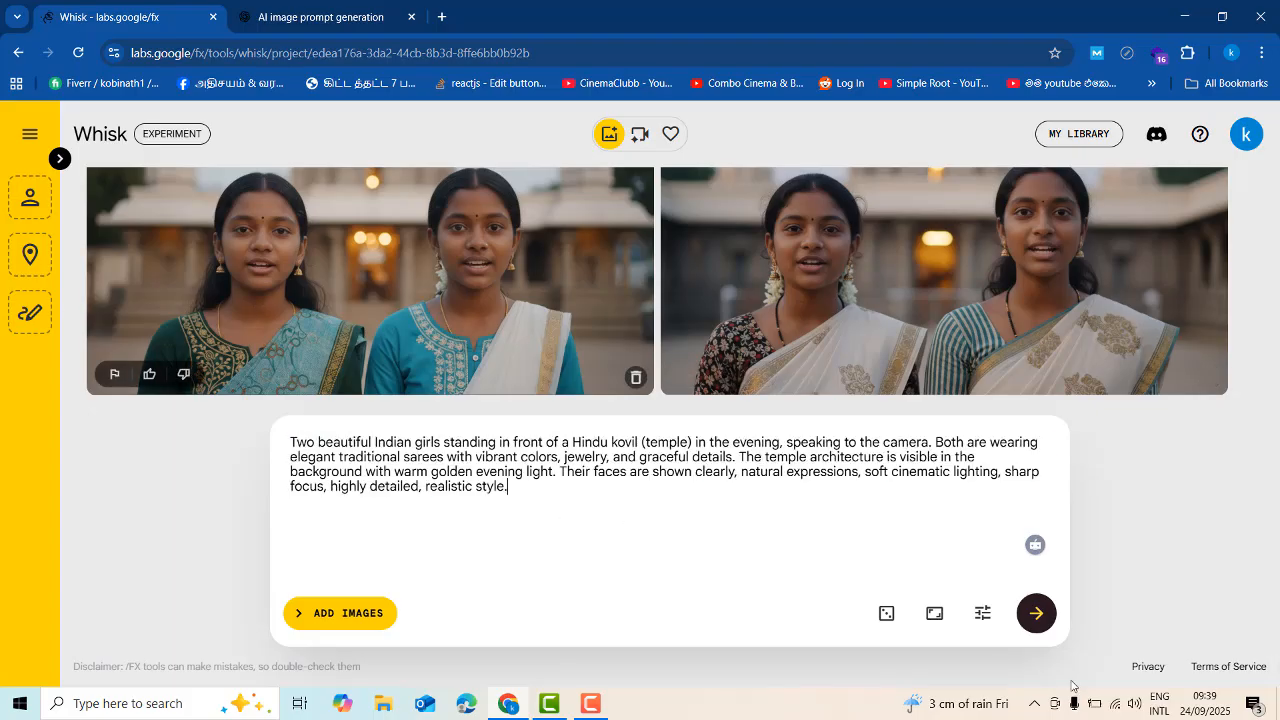
{"action": "left_click", "coordinate": [1036, 613]}
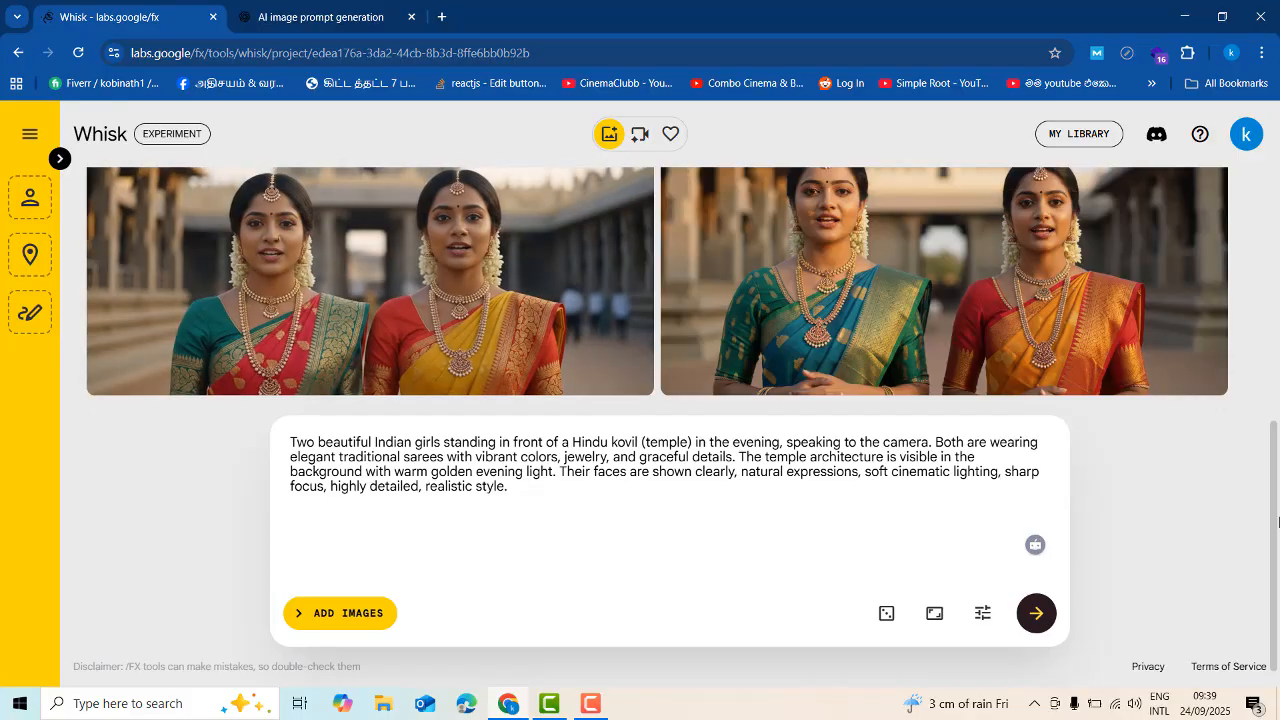
View the first and second generated images of the girls in sarees enlarged, one after the other.
{"action": "mouse_move", "coordinate": [738, 317]}
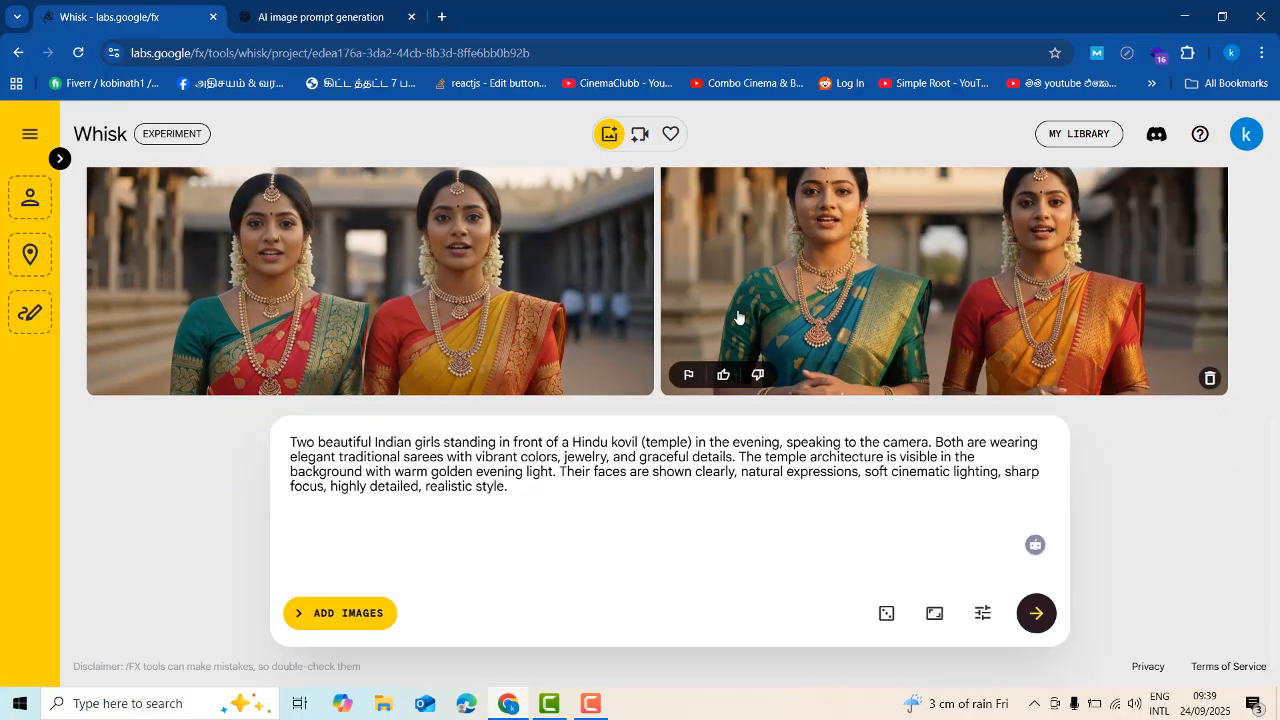
{"action": "left_click", "coordinate": [417, 294]}
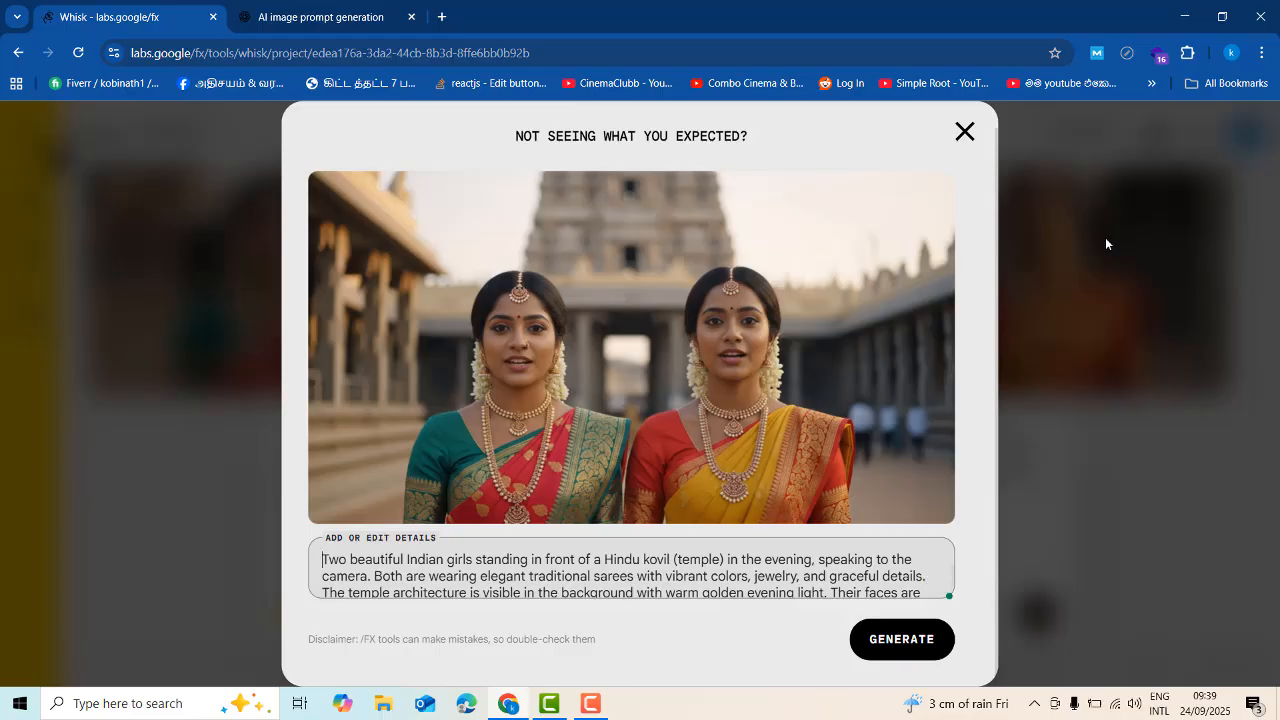
{"action": "left_click", "coordinate": [1105, 244]}
{"action": "left_click", "coordinate": [1195, 233]}
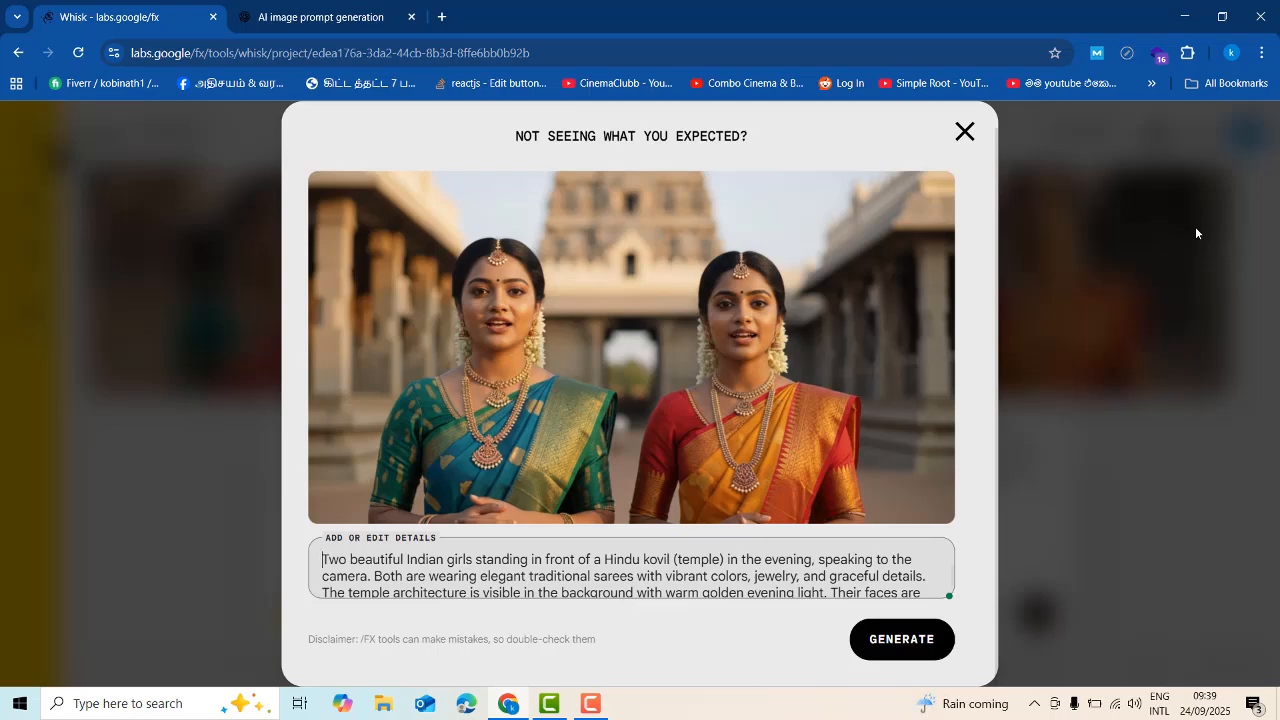
{"action": "left_click", "coordinate": [603, 714]}
{"action": "left_click", "coordinate": [600, 714]}
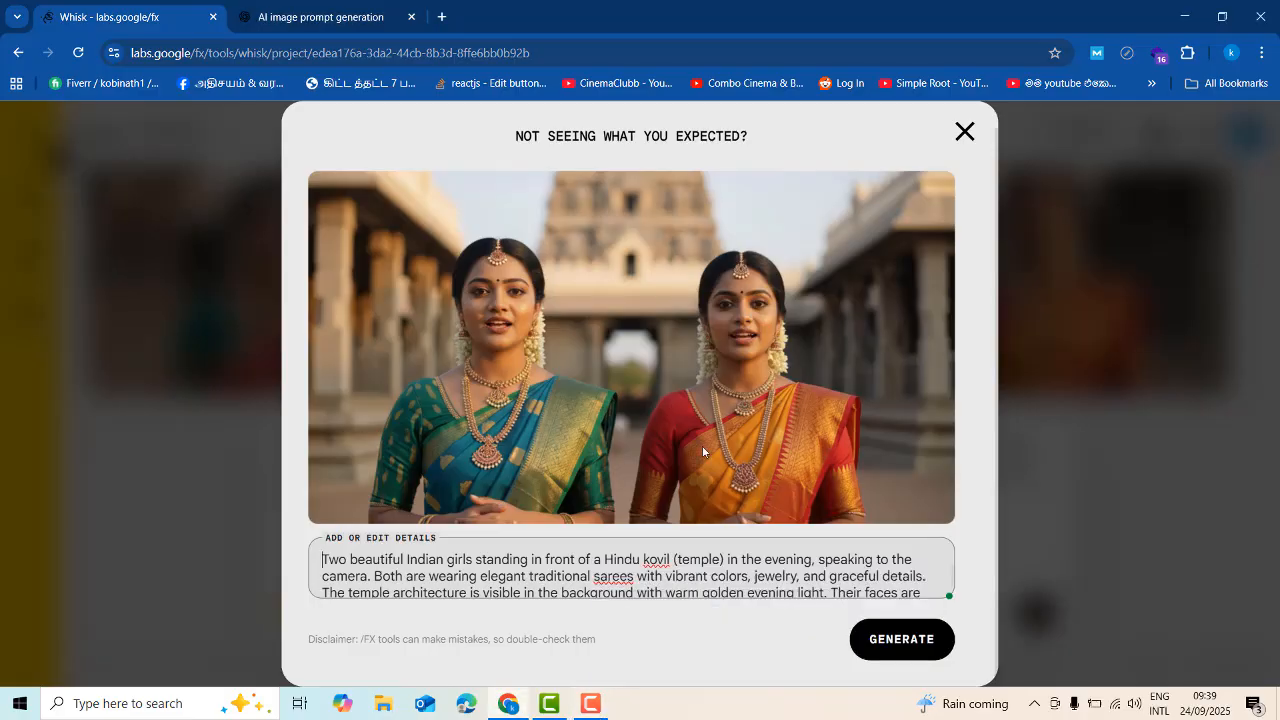